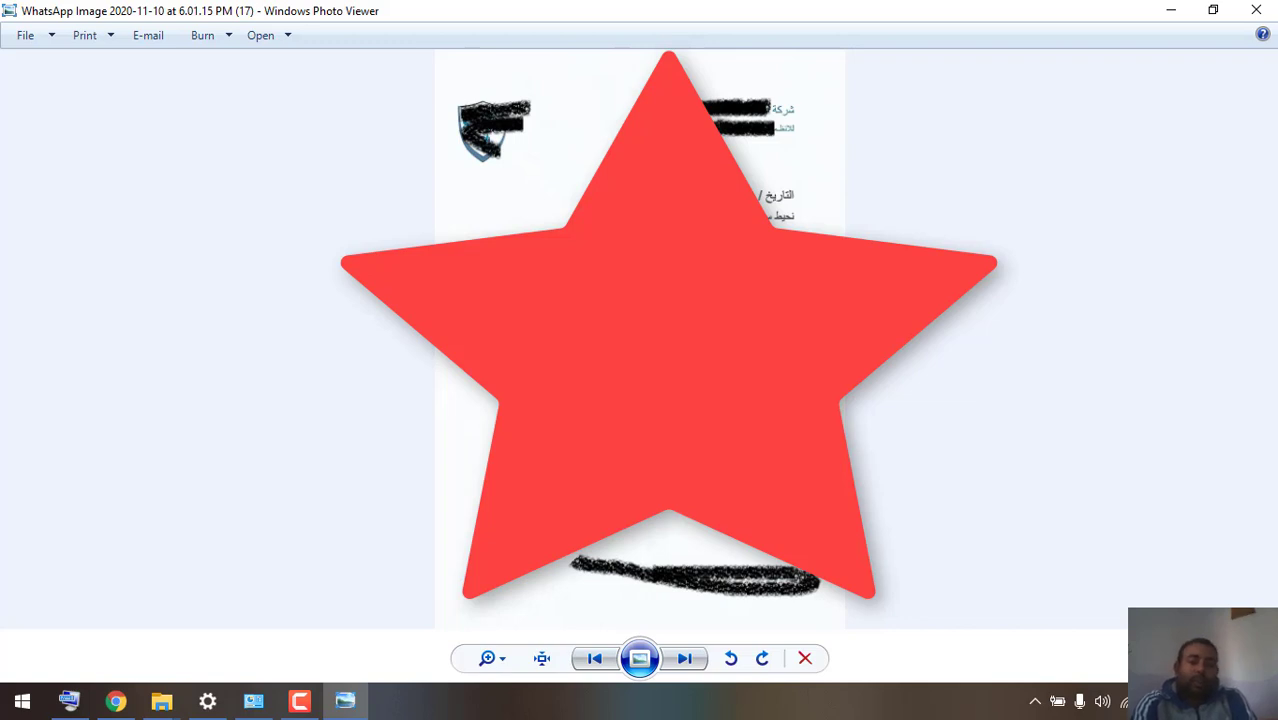
- Page through the next three document images, including the postal receipt and ID record, then close Photo Viewer
{"action": "left_click", "coordinate": [685, 658]}
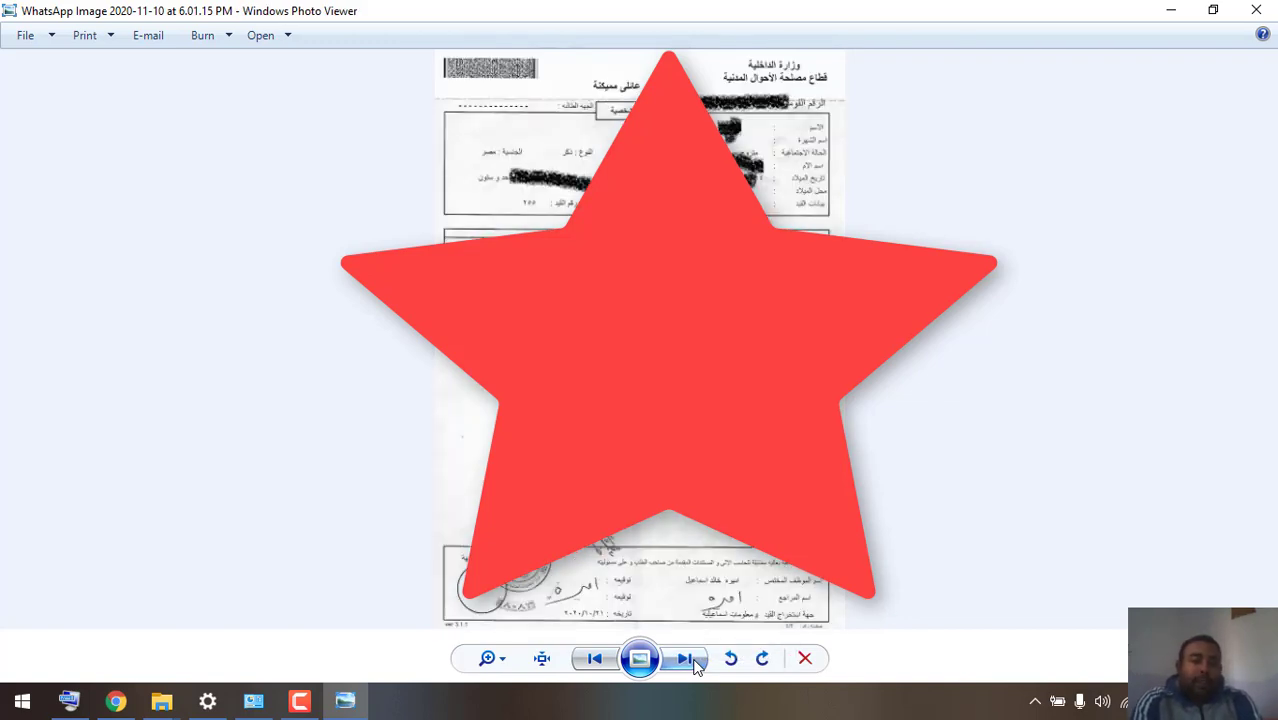
{"action": "left_click", "coordinate": [696, 665]}
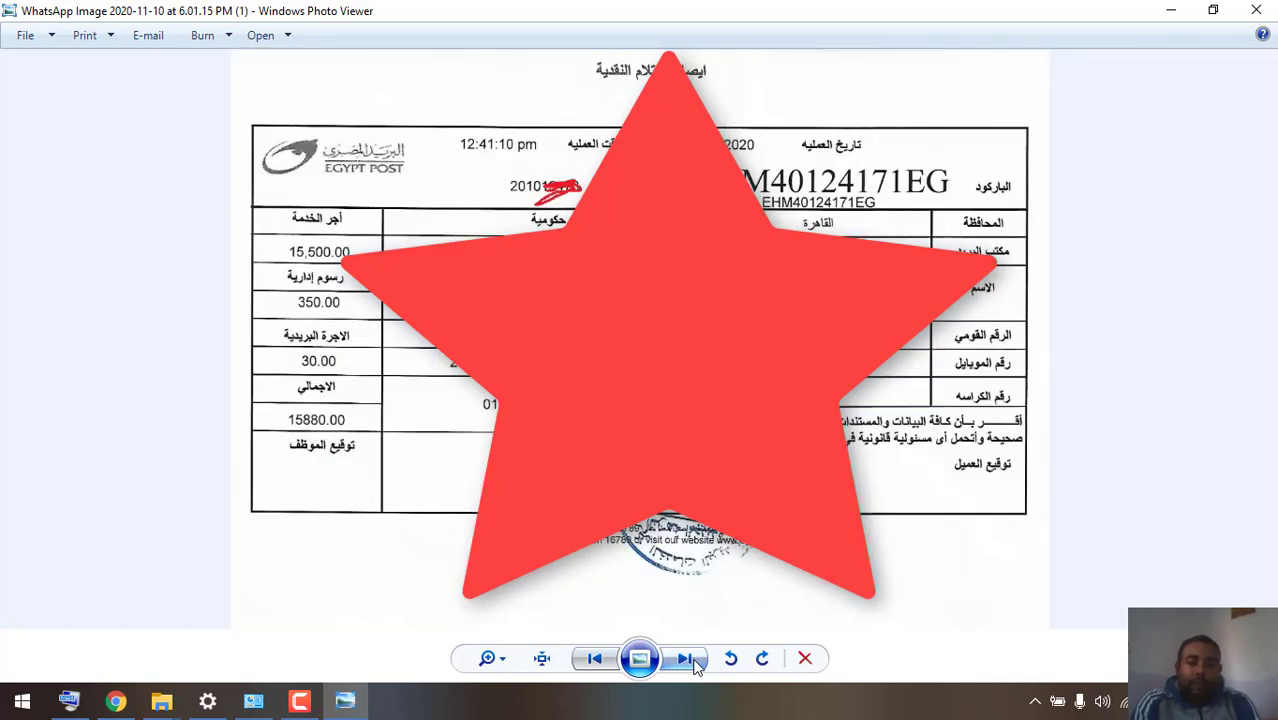
{"action": "left_click", "coordinate": [690, 660]}
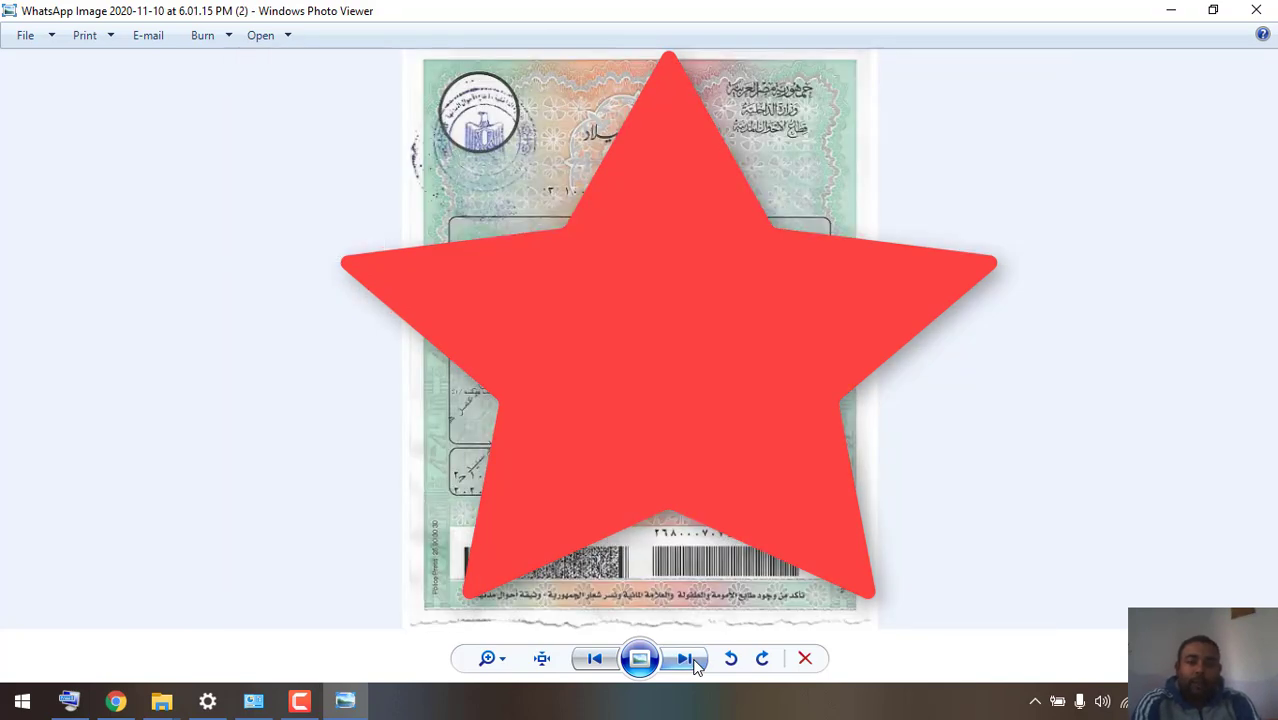
{"action": "left_click", "coordinate": [1257, 10]}
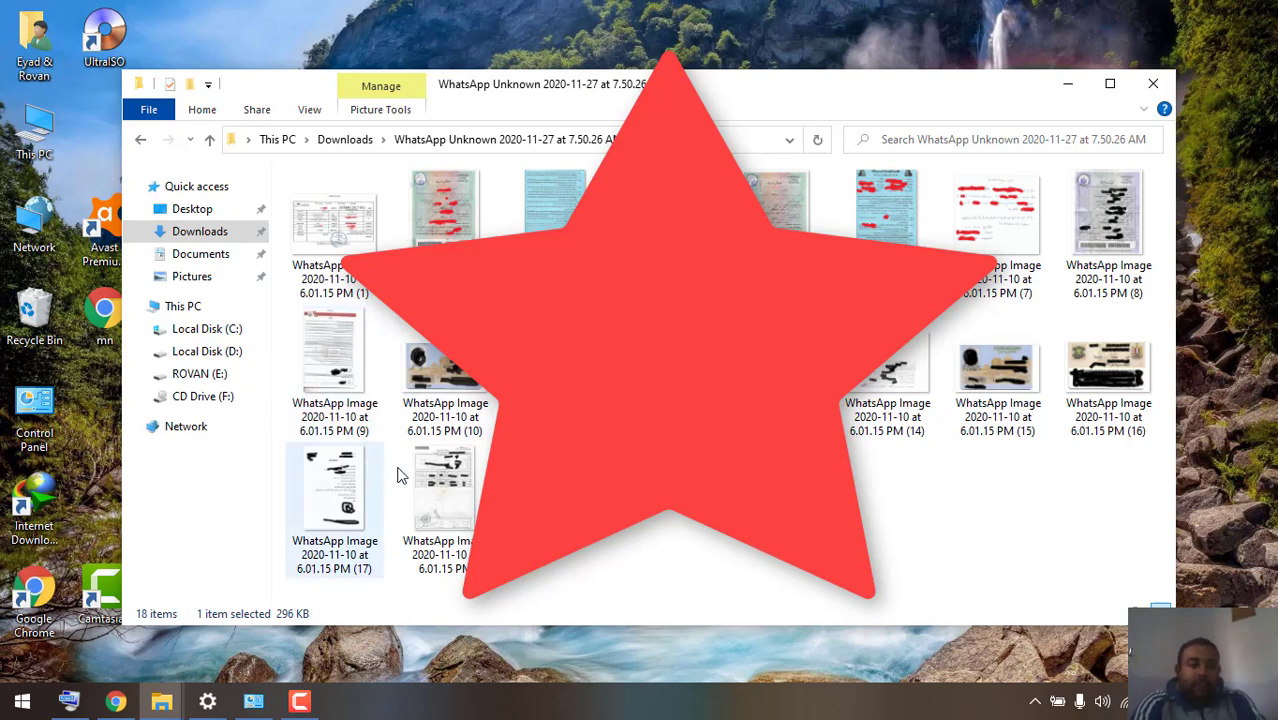
{"action": "key", "text": "Right"}
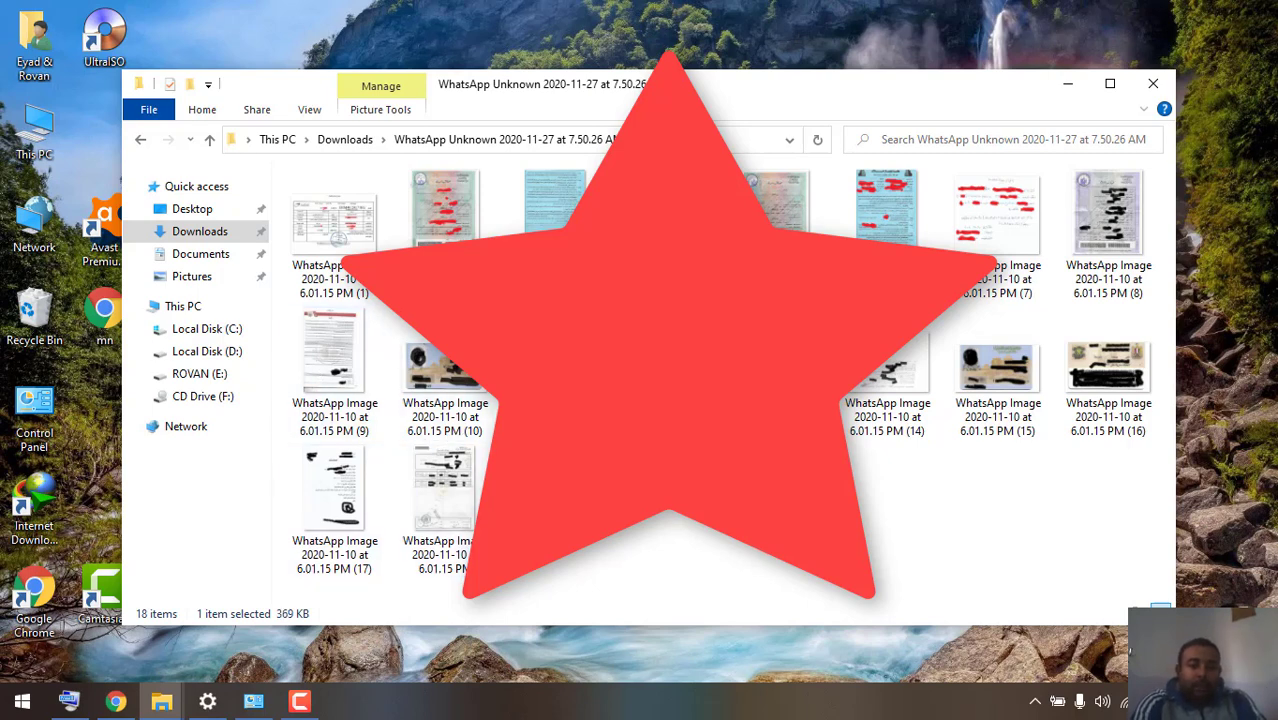
{"action": "key", "text": "Return"}
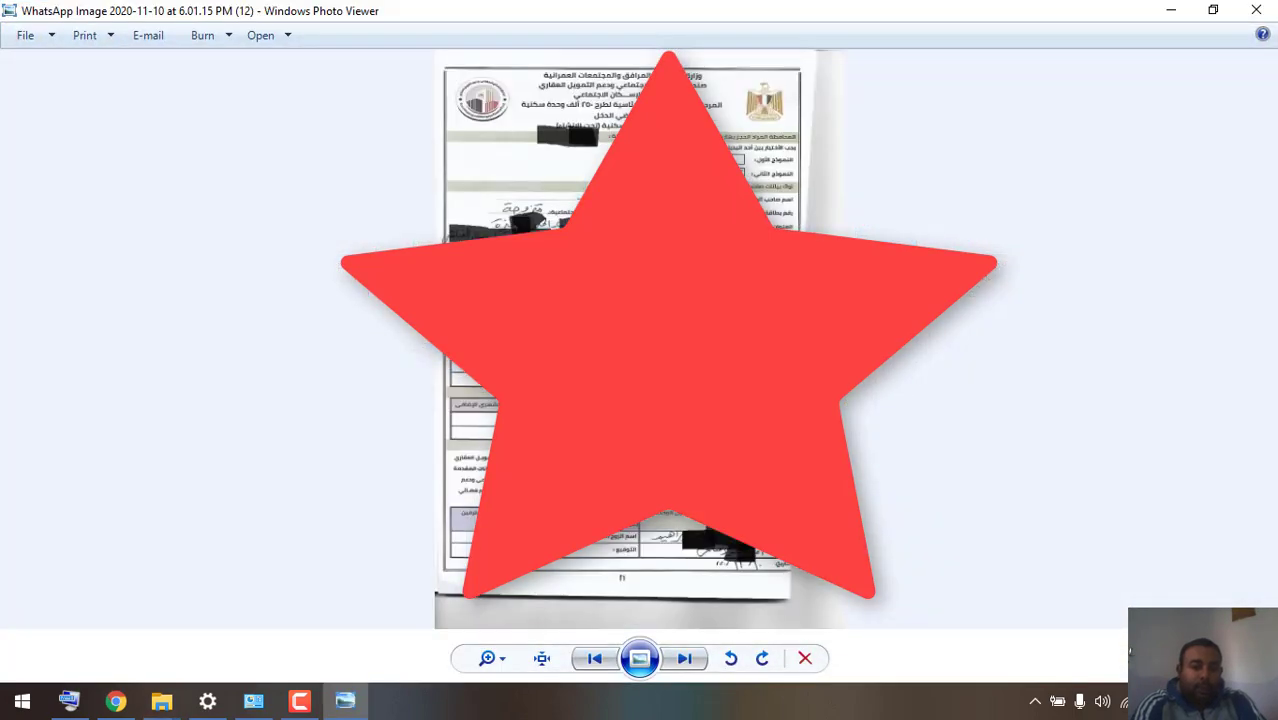
{"action": "left_click", "coordinate": [1256, 10]}
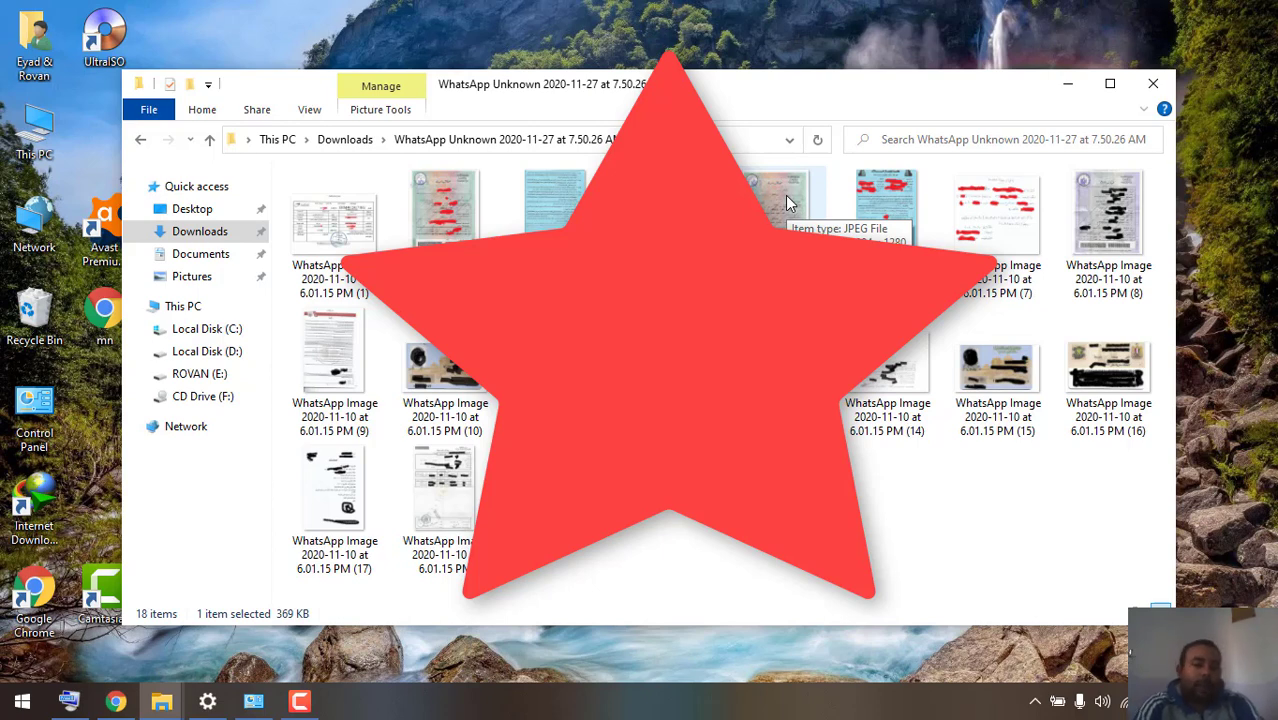
- Search Google for 'صندوق التمويل العقاري' and open the shmff.gov.eg official website
{"action": "left_click", "coordinate": [118, 703]}
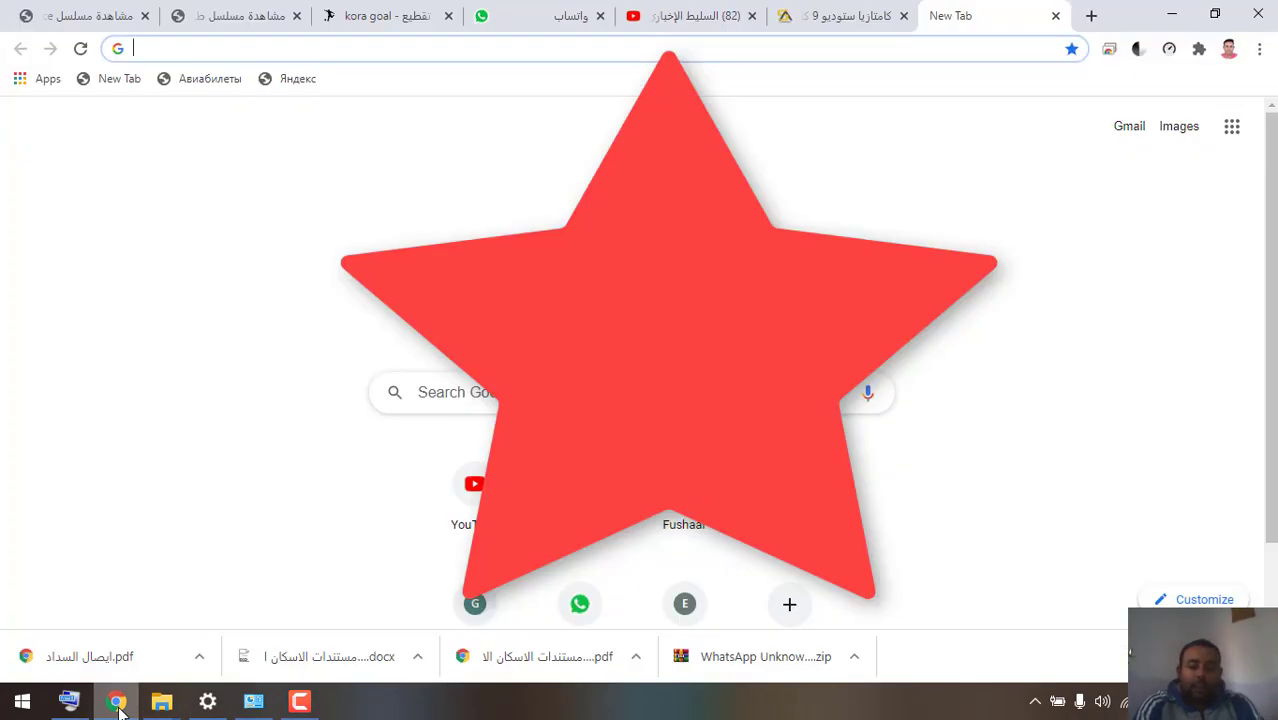
{"action": "type", "text": "صن"}
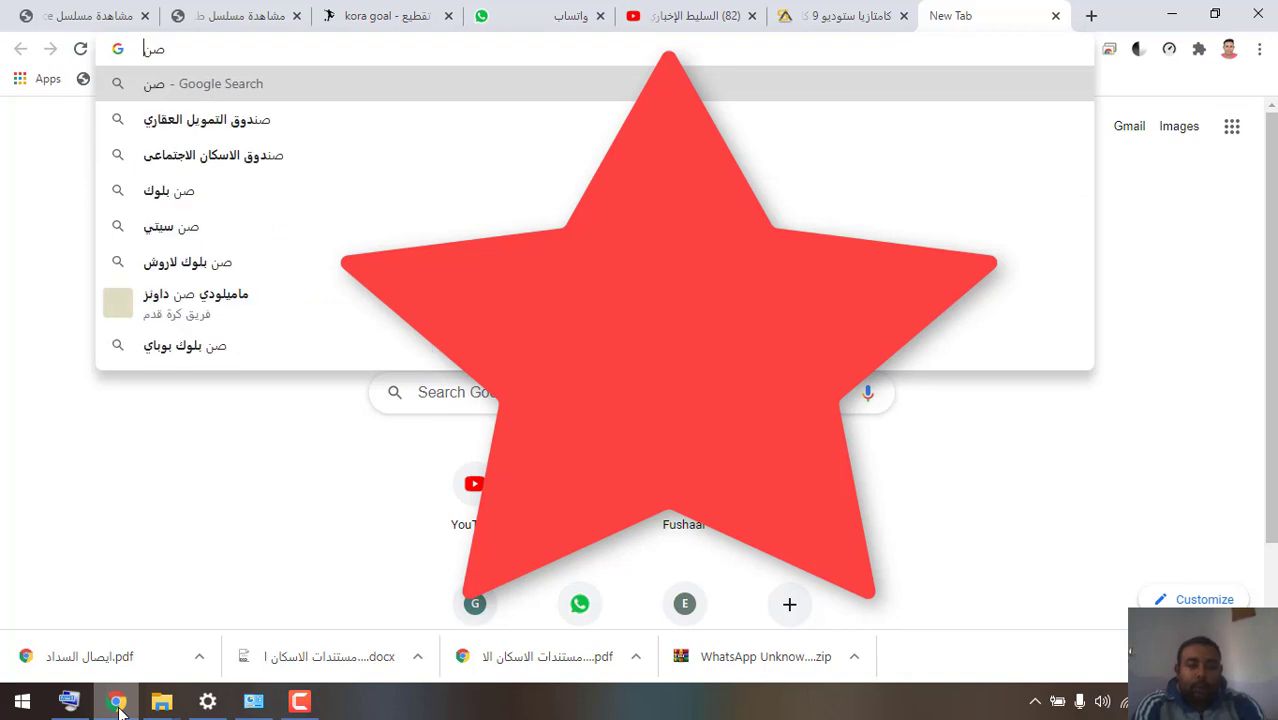
{"action": "key", "text": "Down"}
{"action": "key", "text": "Return"}
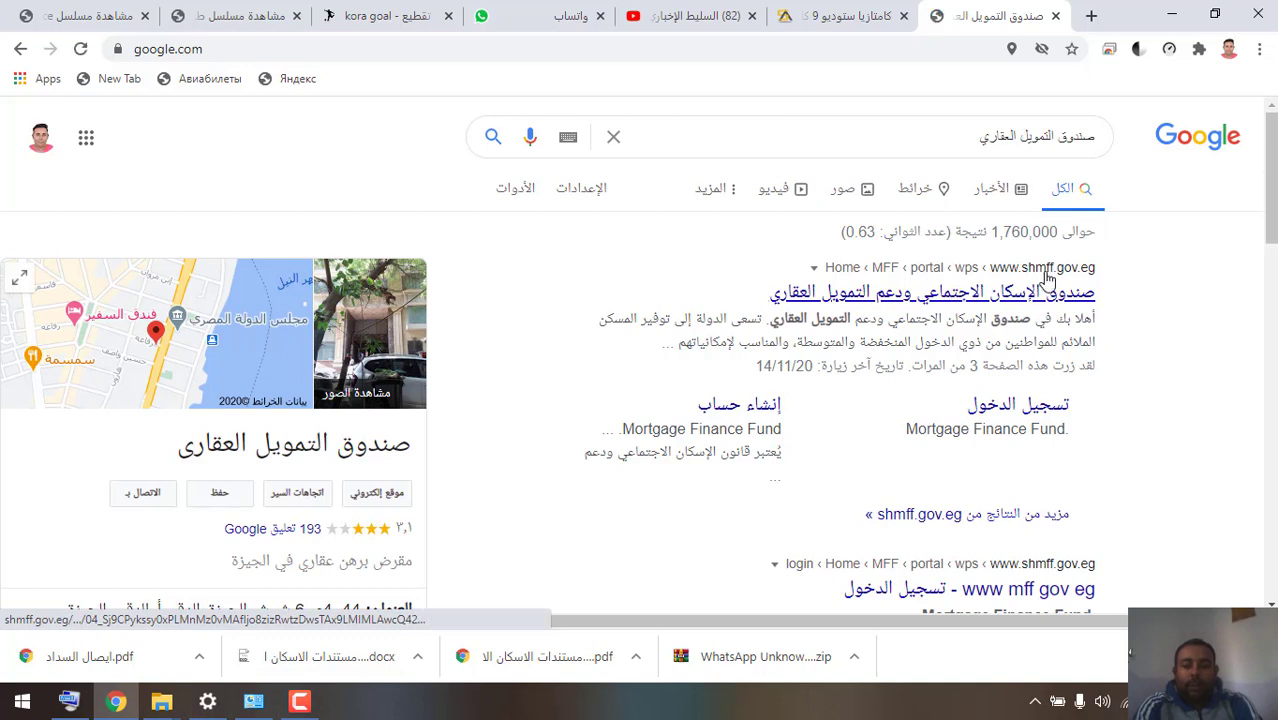
{"action": "left_click", "coordinate": [1020, 300]}
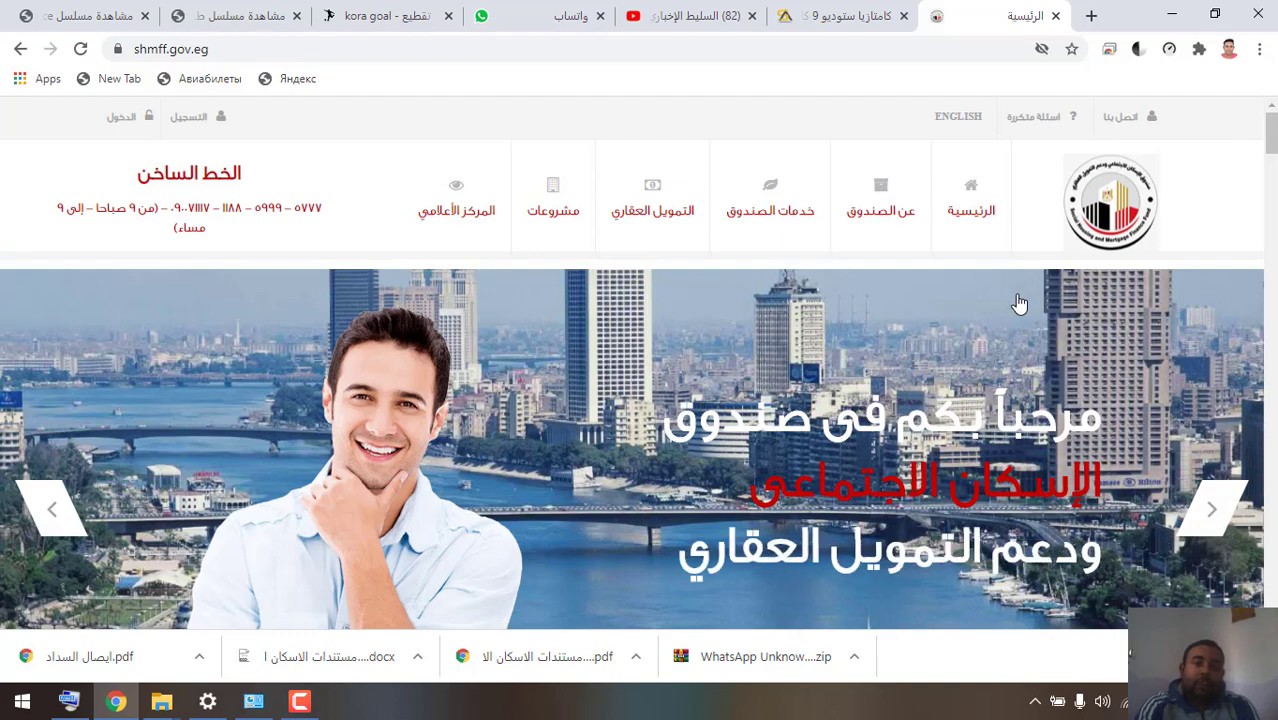
- Open the التسجيل account-creation form and tick its terms and conditions checkbox
{"action": "left_click", "coordinate": [206, 122]}
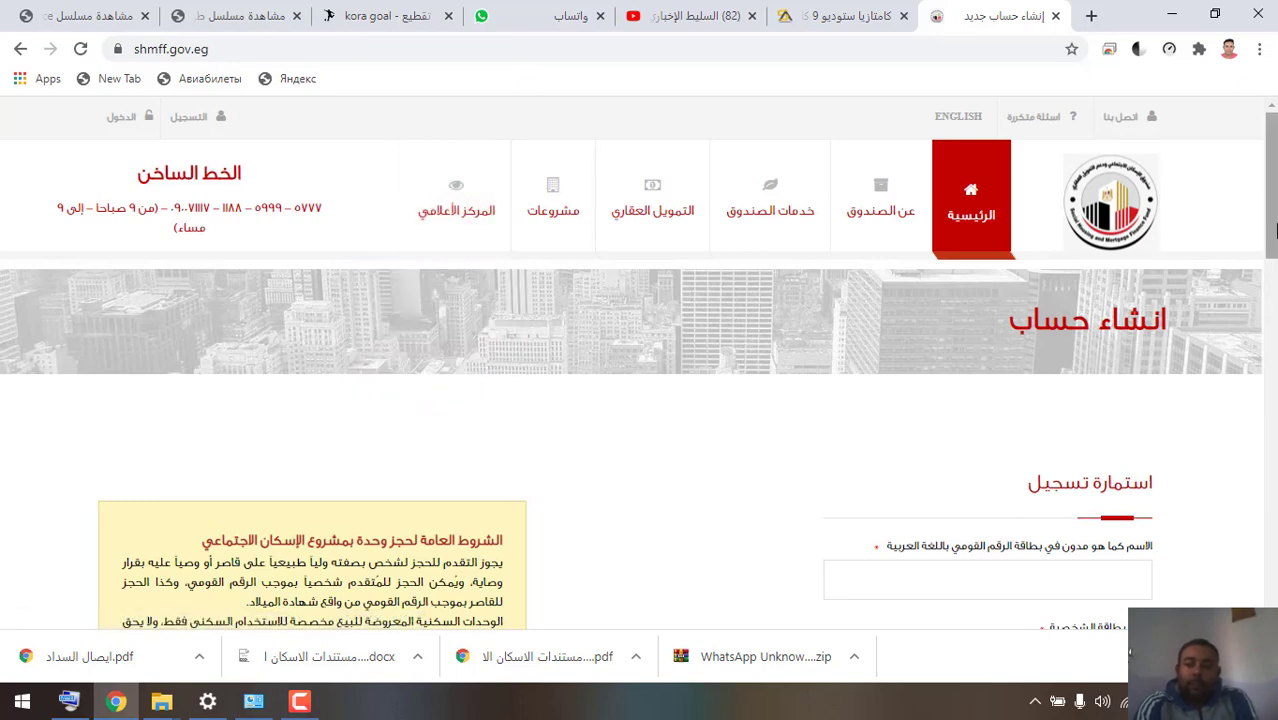
{"action": "left_click_drag", "start_coordinate": [1274, 230], "coordinate": [1275, 293]}
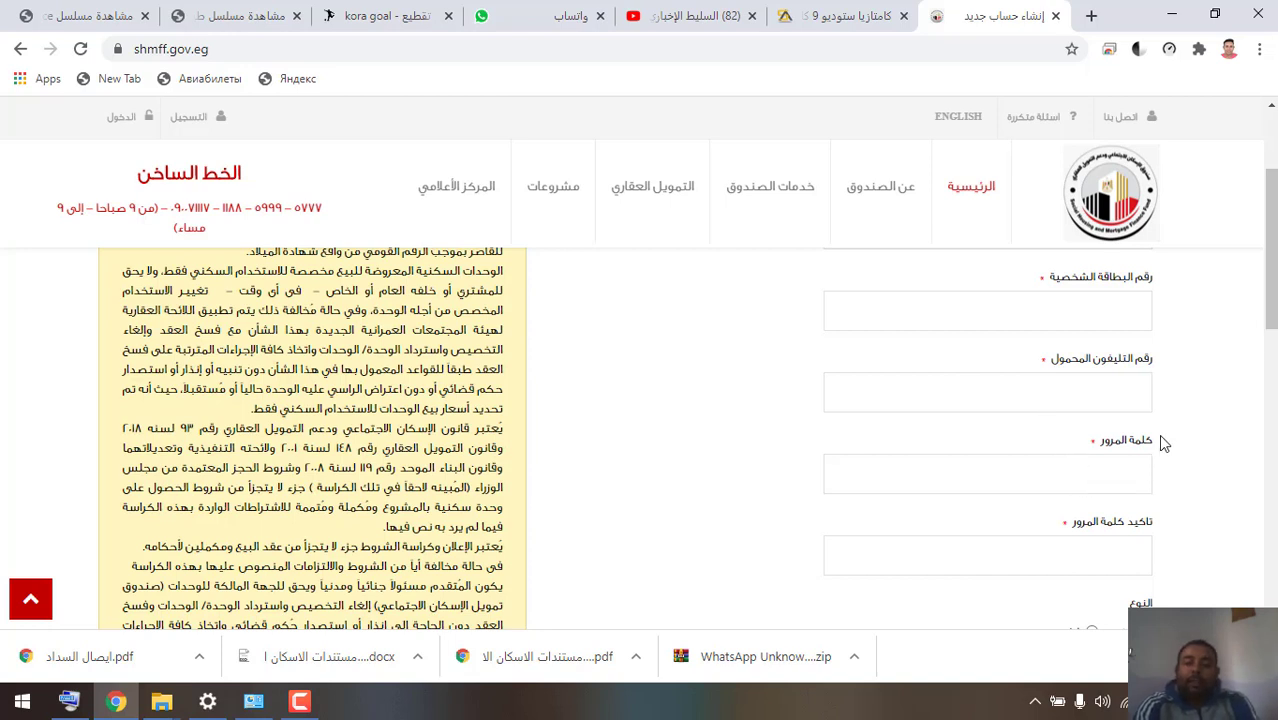
{"action": "left_click_drag", "start_coordinate": [1270, 298], "coordinate": [1272, 333]}
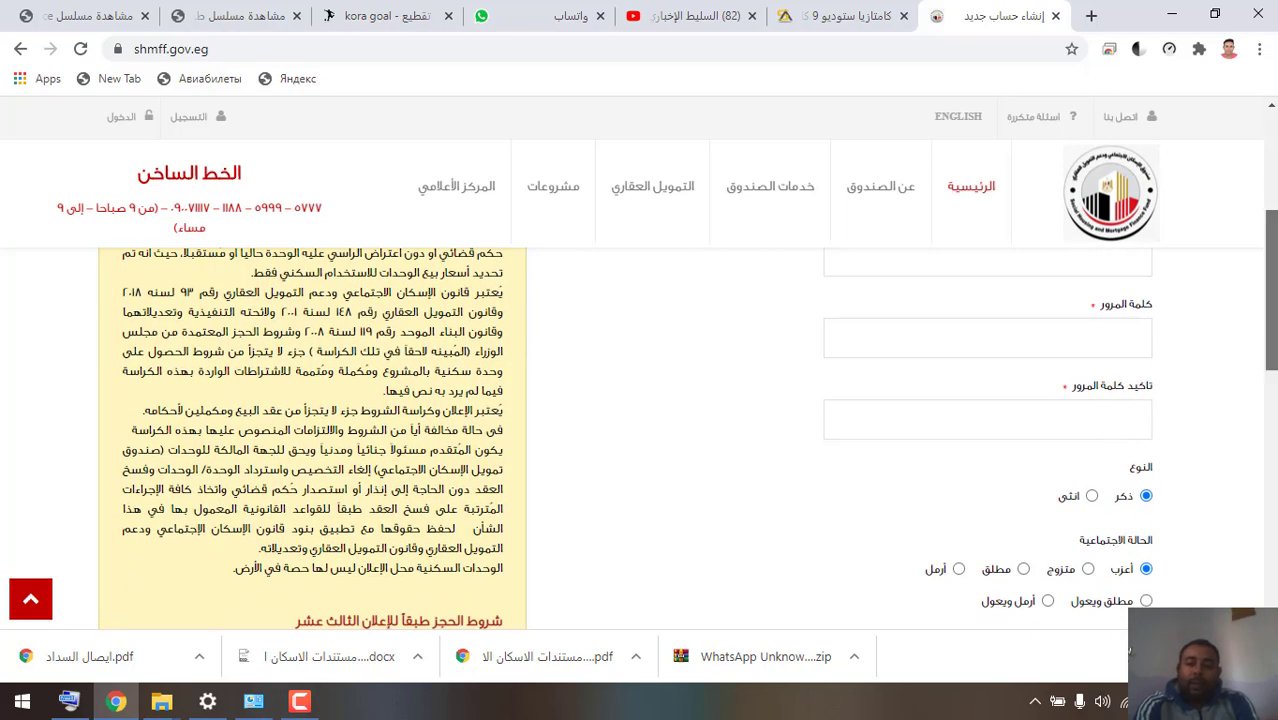
{"action": "scroll", "coordinate": [640, 430], "scroll_direction": "down", "scroll_amount": 1}
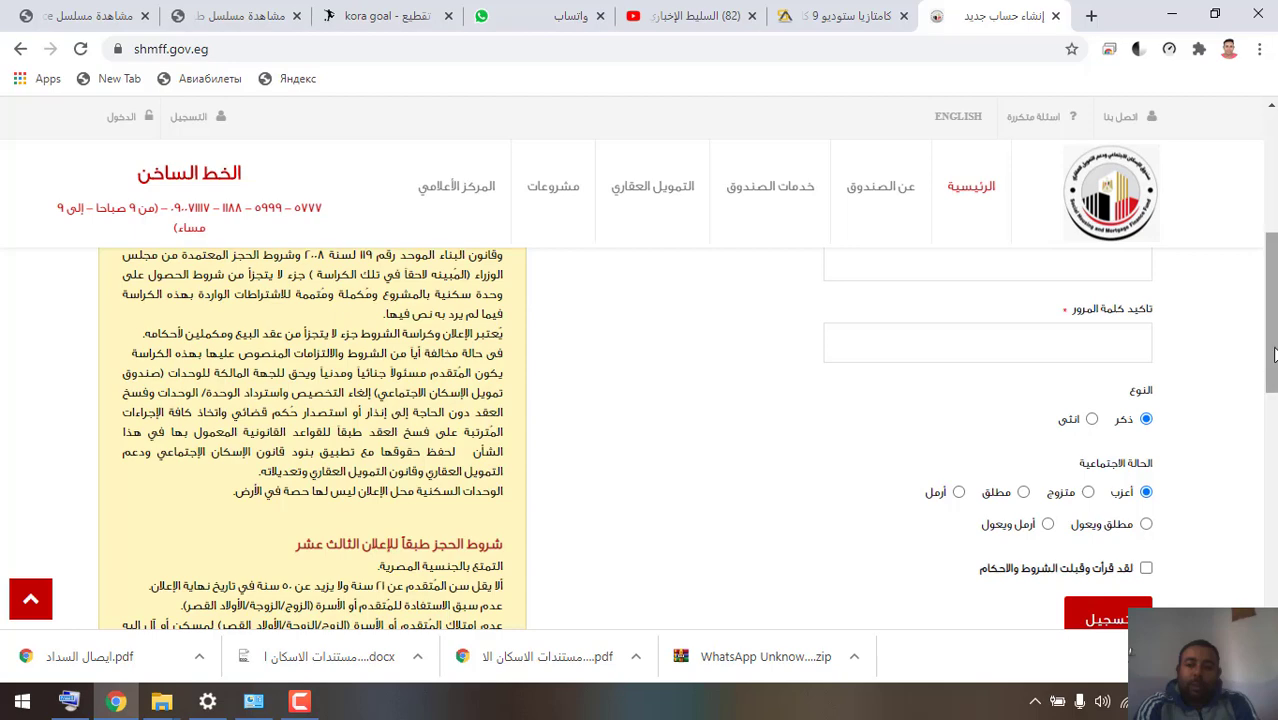
{"action": "left_click_drag", "start_coordinate": [1273, 354], "coordinate": [1273, 388]}
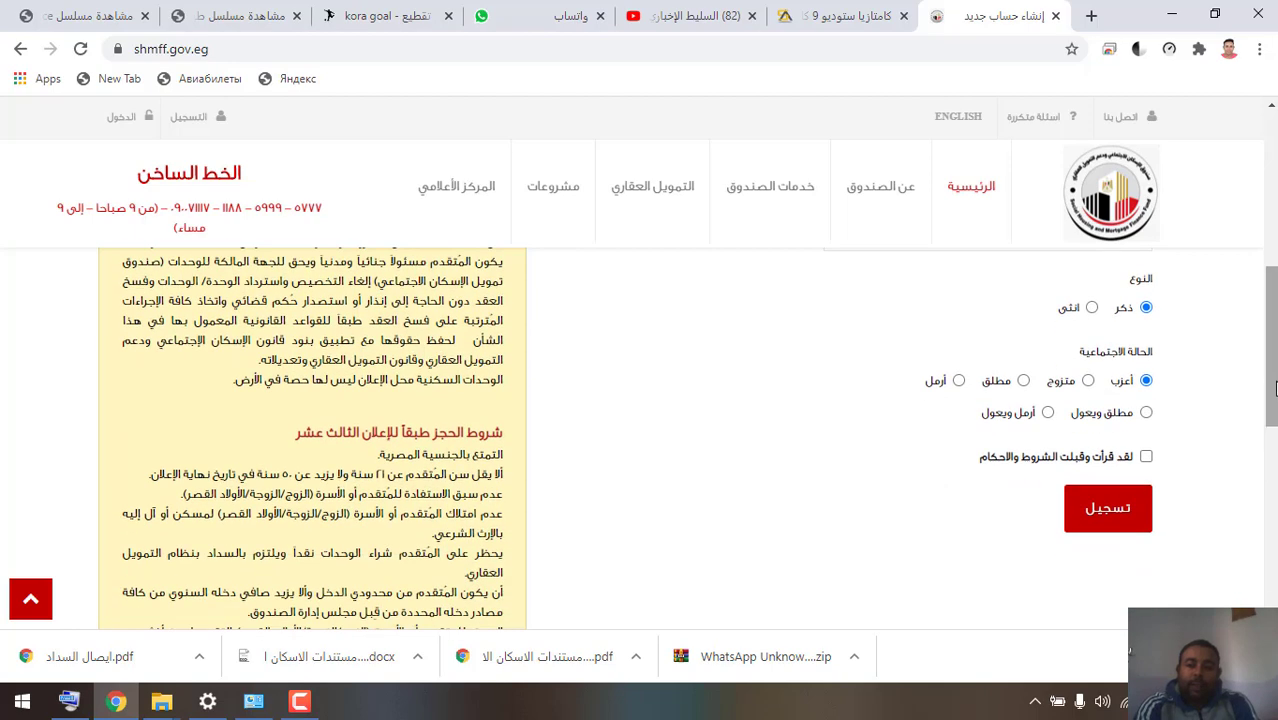
{"action": "left_click", "coordinate": [1145, 458]}
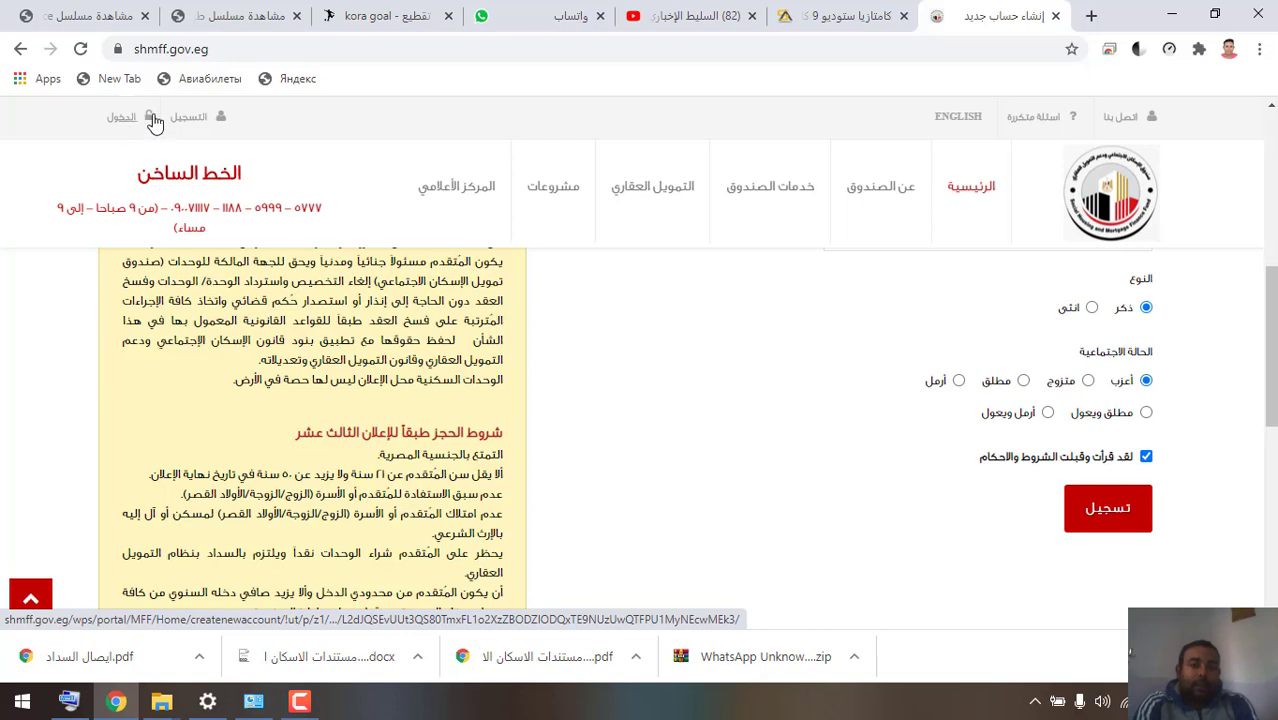
{"action": "scroll", "coordinate": [1100, 260], "scroll_direction": "up", "scroll_amount": 5}
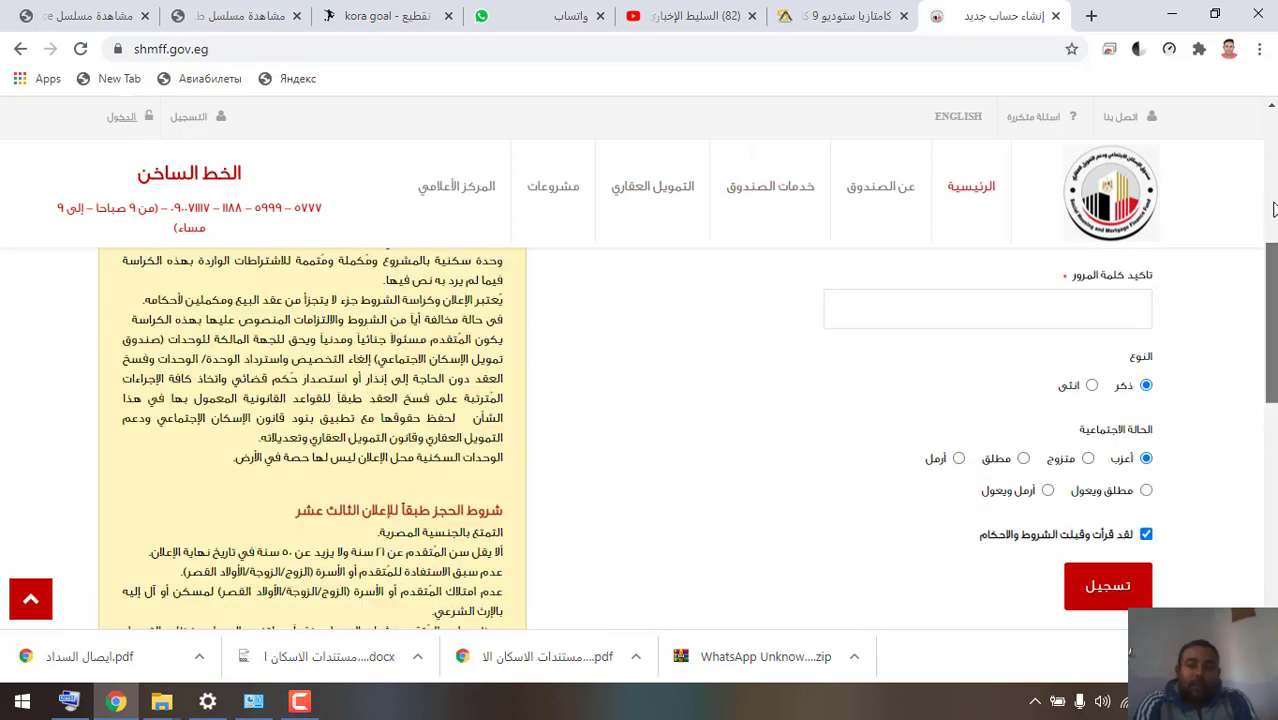
- Log in with the applicant's national ID number and password, correcting a mistyped password first
{"action": "left_click", "coordinate": [127, 119]}
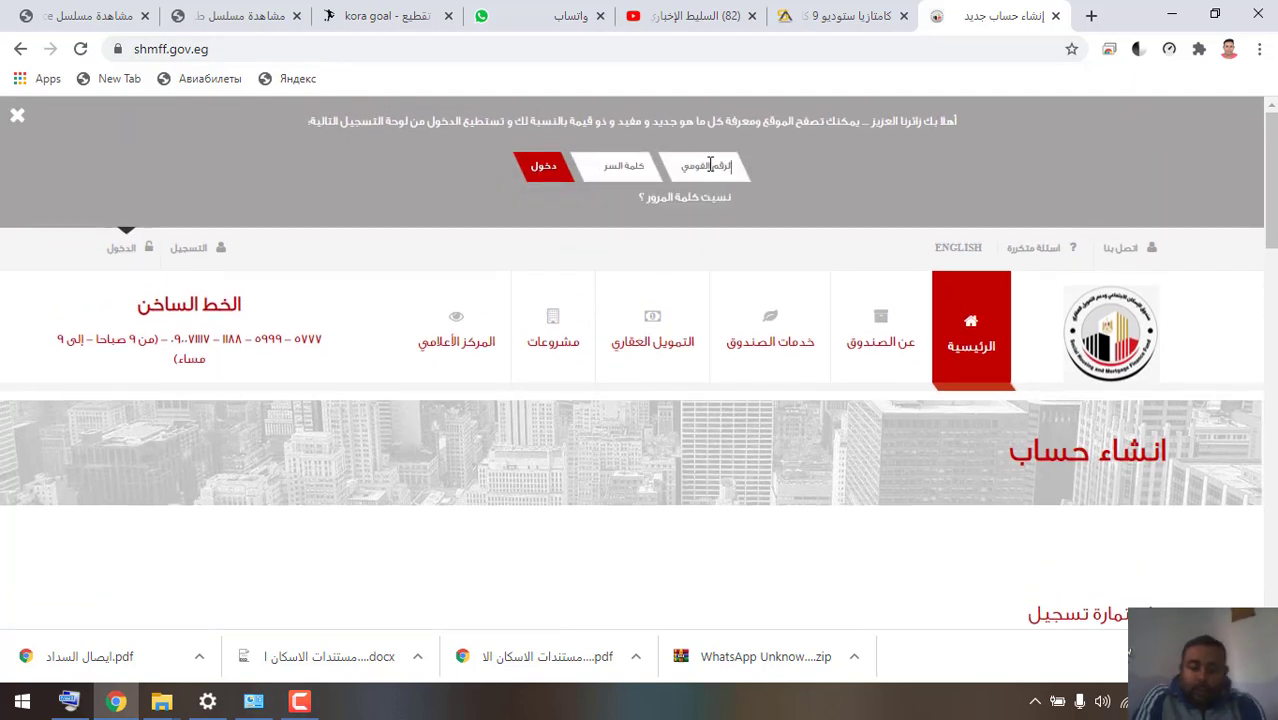
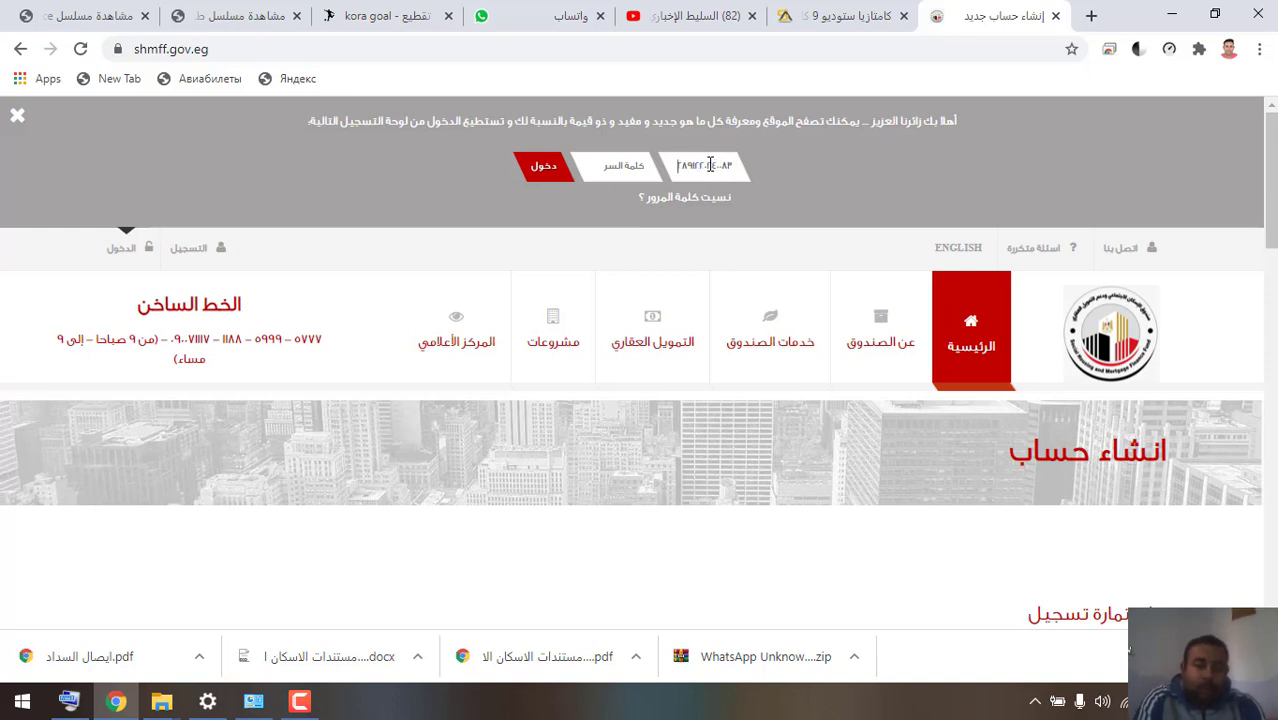
{"action": "key", "text": "Tab"}
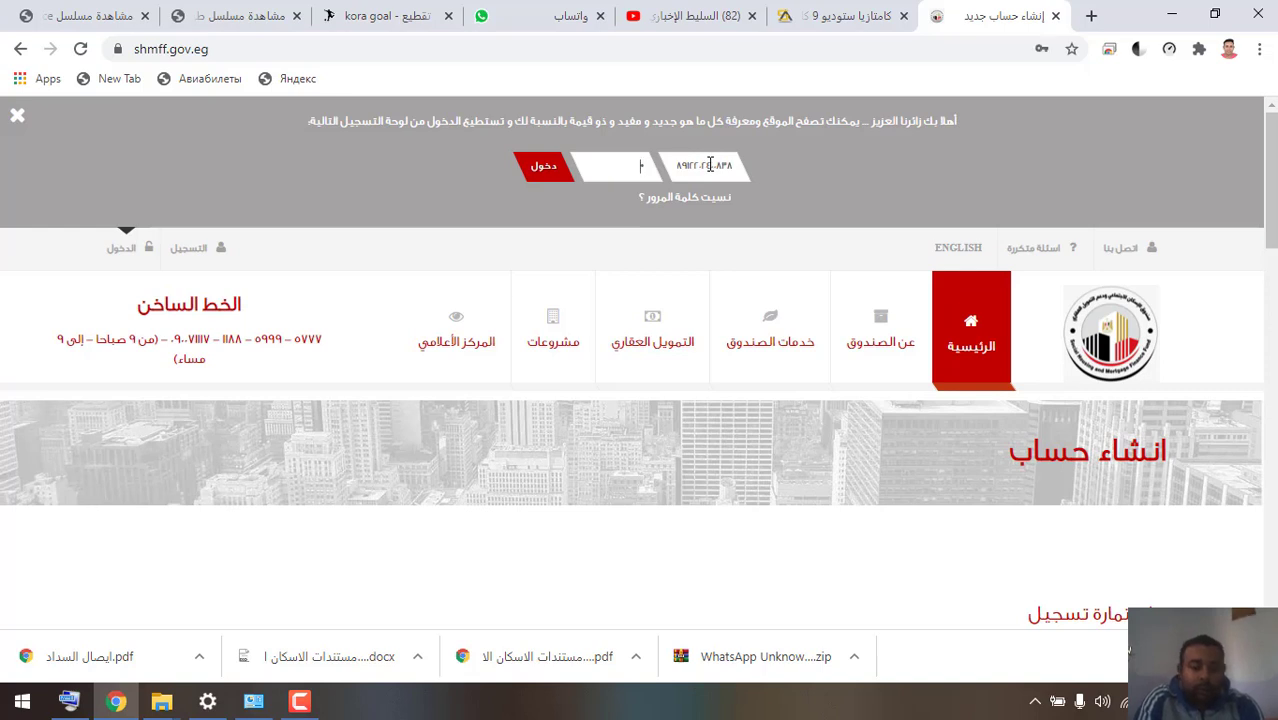
{"action": "type", "text": "1"}
{"action": "key", "text": "ctrl+v"}
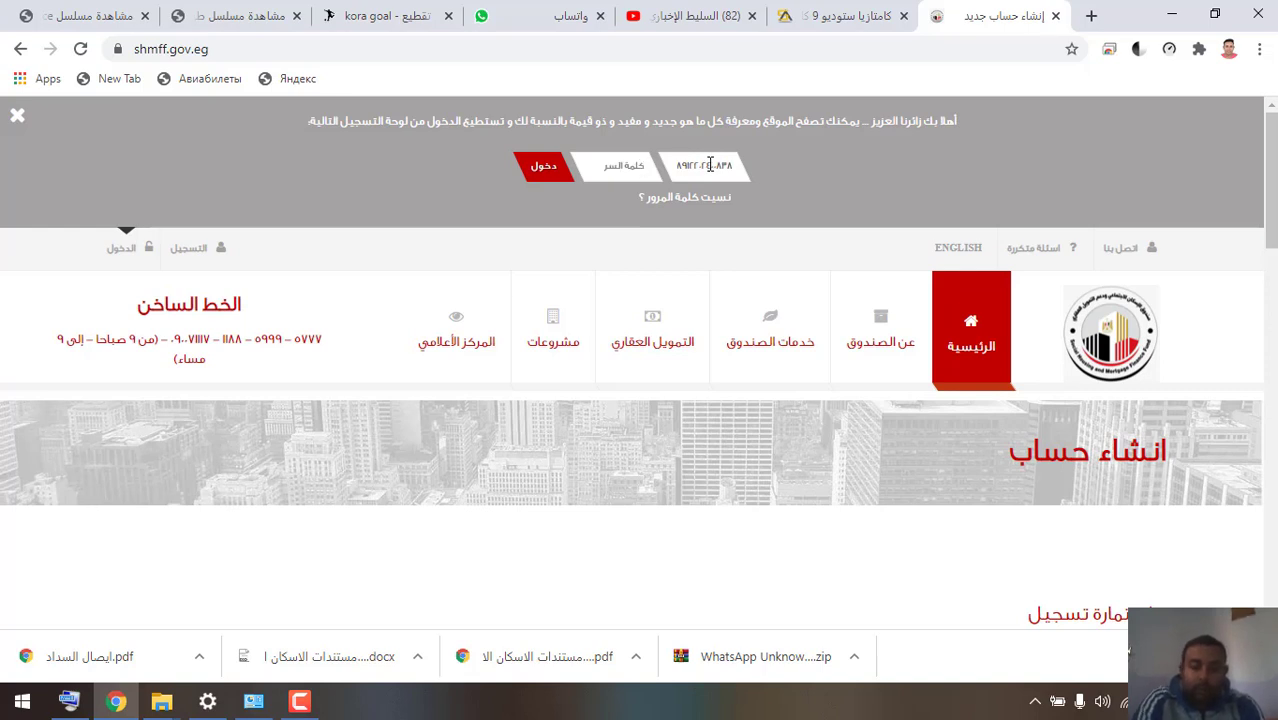
{"action": "key", "text": "ctrl+a"}
{"action": "key", "text": "BackSpace"}
{"action": "type", "text": "1234567"}
{"action": "key", "text": "Return"}
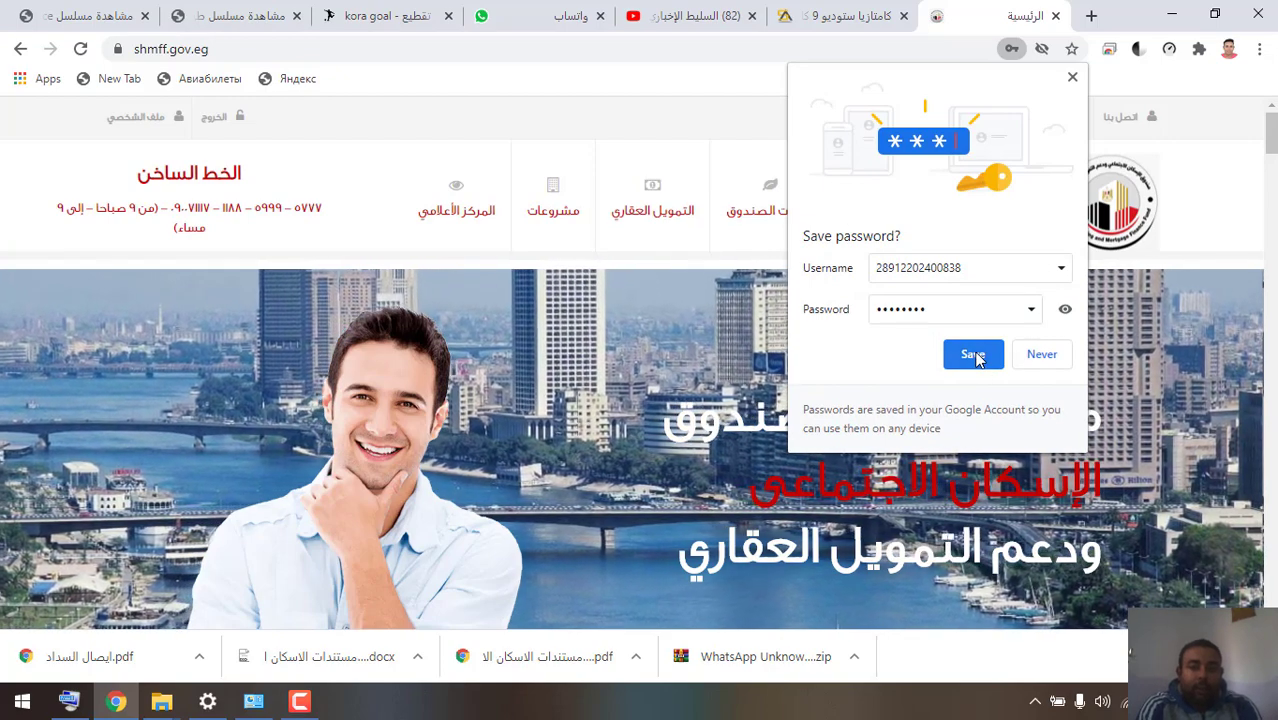
- Save the login in Chrome and open the 'تقديم طلب وحدة سكنية' housing unit application tile
{"action": "left_click", "coordinate": [976, 355]}
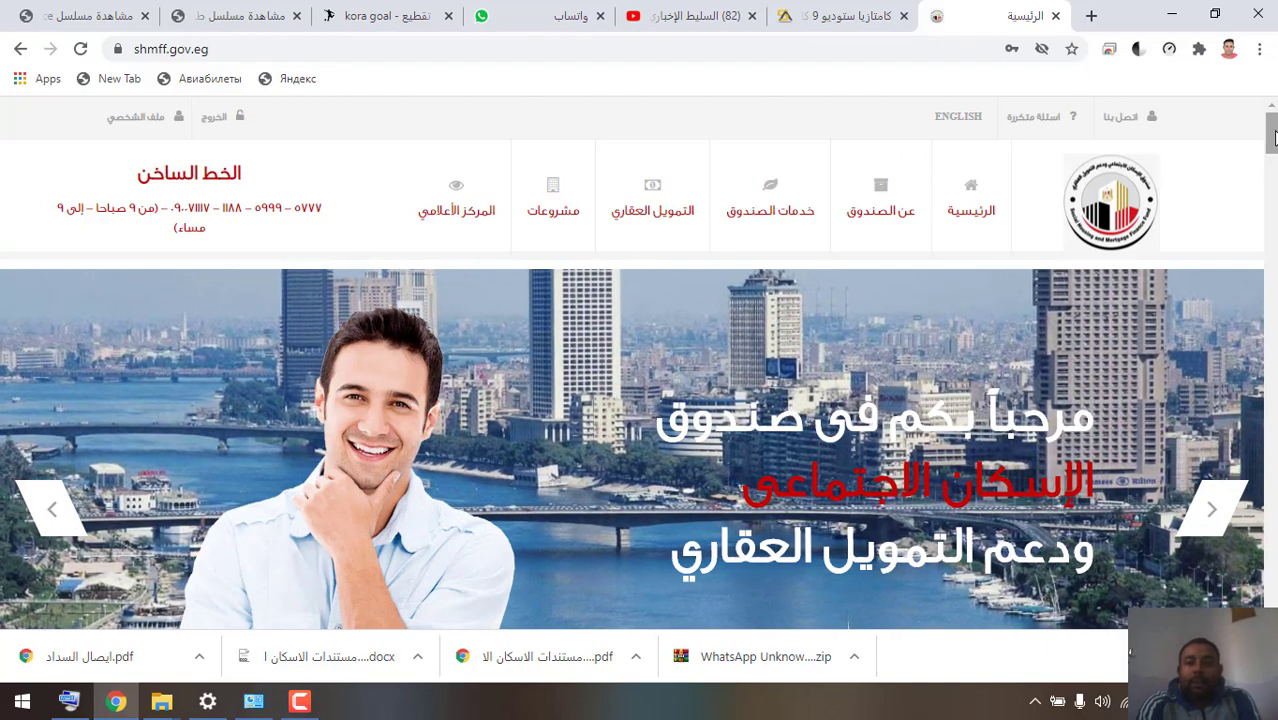
{"action": "left_click_drag", "start_coordinate": [1274, 137], "coordinate": [1262, 382]}
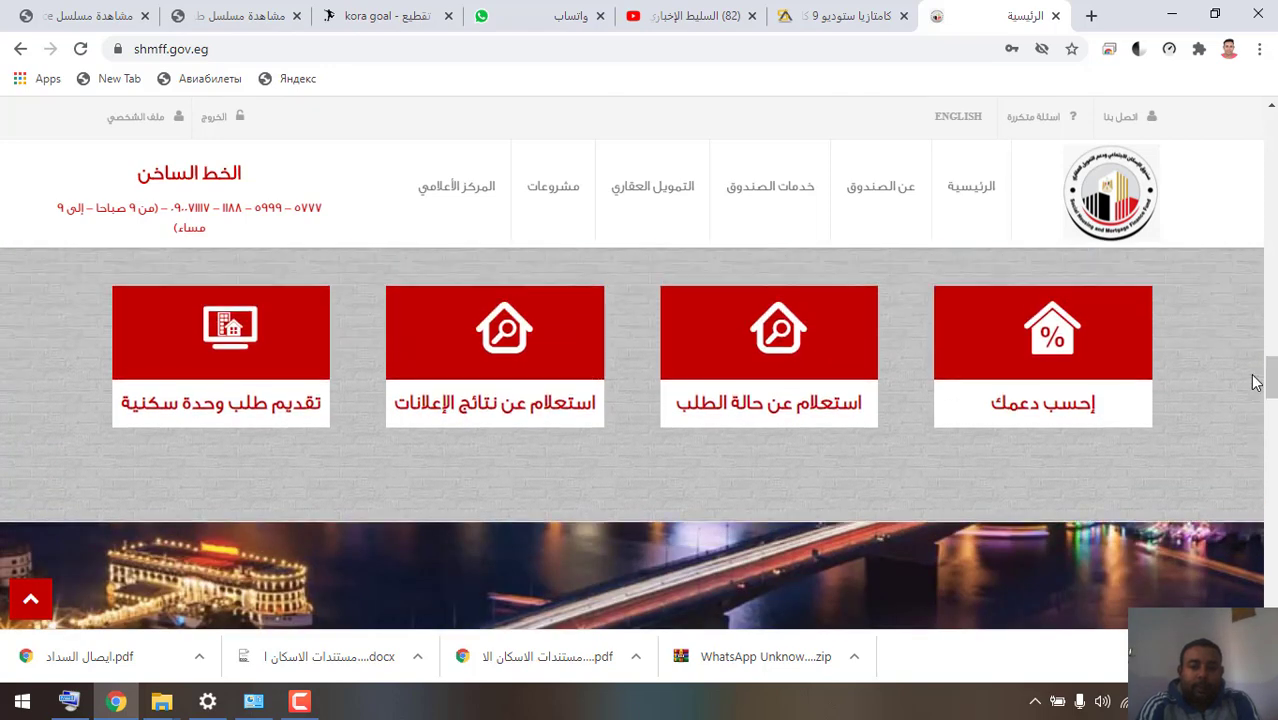
{"action": "left_click", "coordinate": [284, 351]}
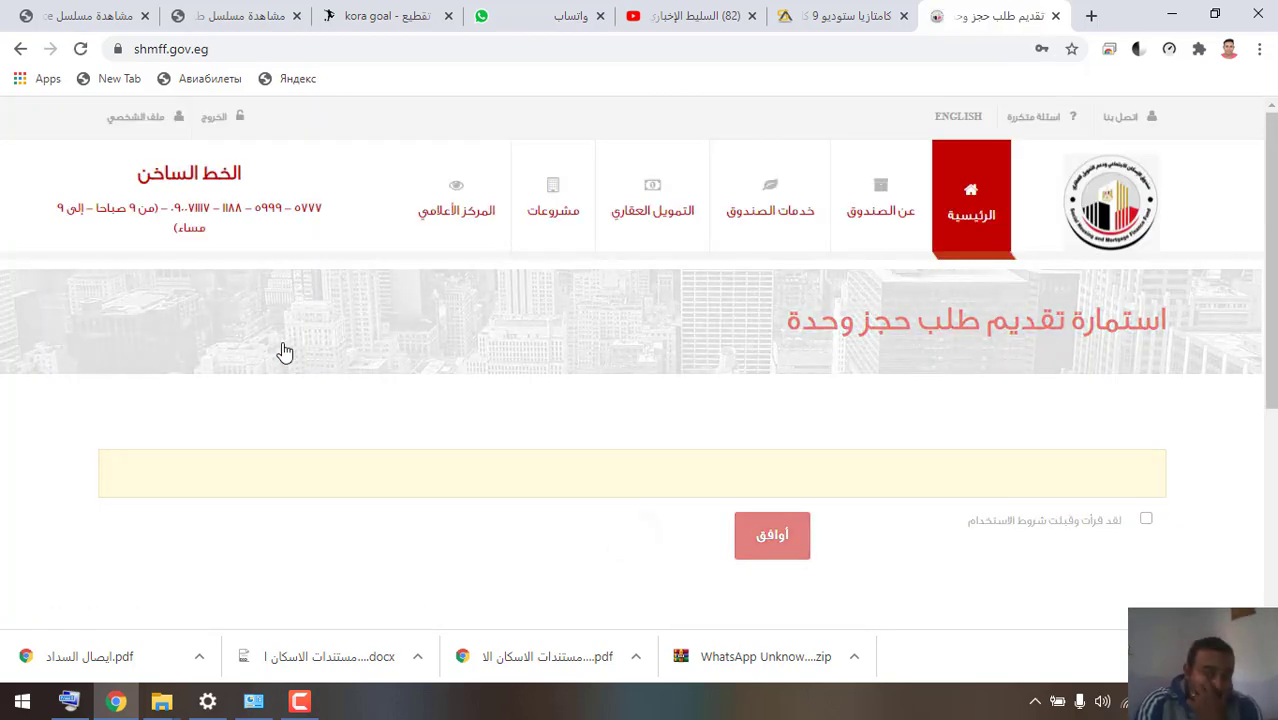
- Accept the terms of use with أوافق and scroll down to the attachments' Choose File fields
{"action": "left_click", "coordinate": [1147, 520]}
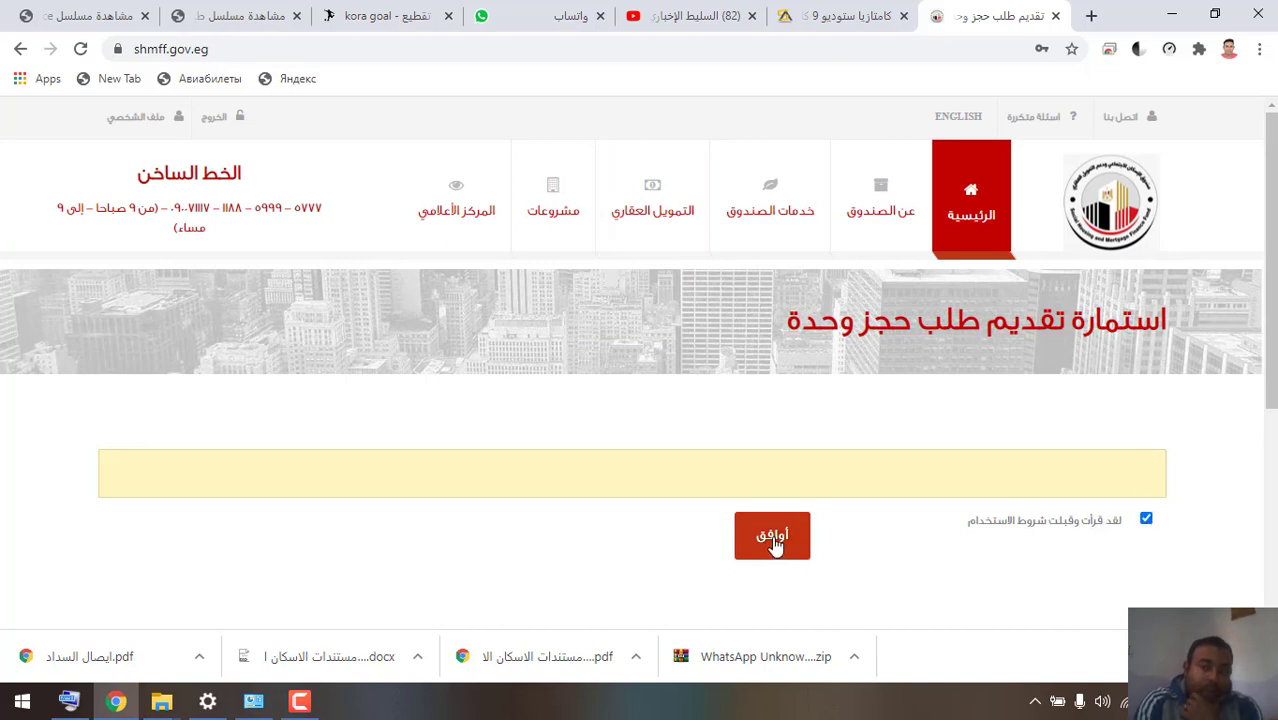
{"action": "left_click", "coordinate": [772, 538]}
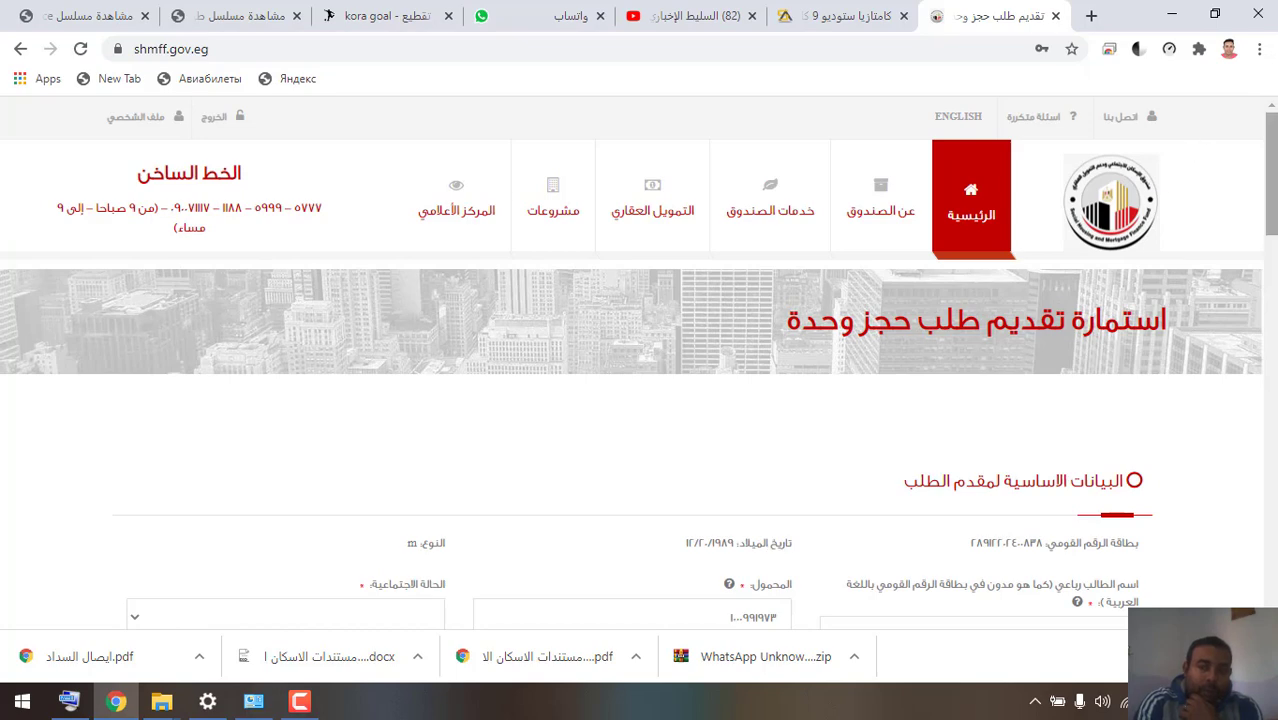
{"action": "scroll", "coordinate": [1262, 170], "scroll_direction": "down", "scroll_amount": 3}
{"action": "scroll", "coordinate": [1274, 263], "scroll_direction": "down", "scroll_amount": 2}
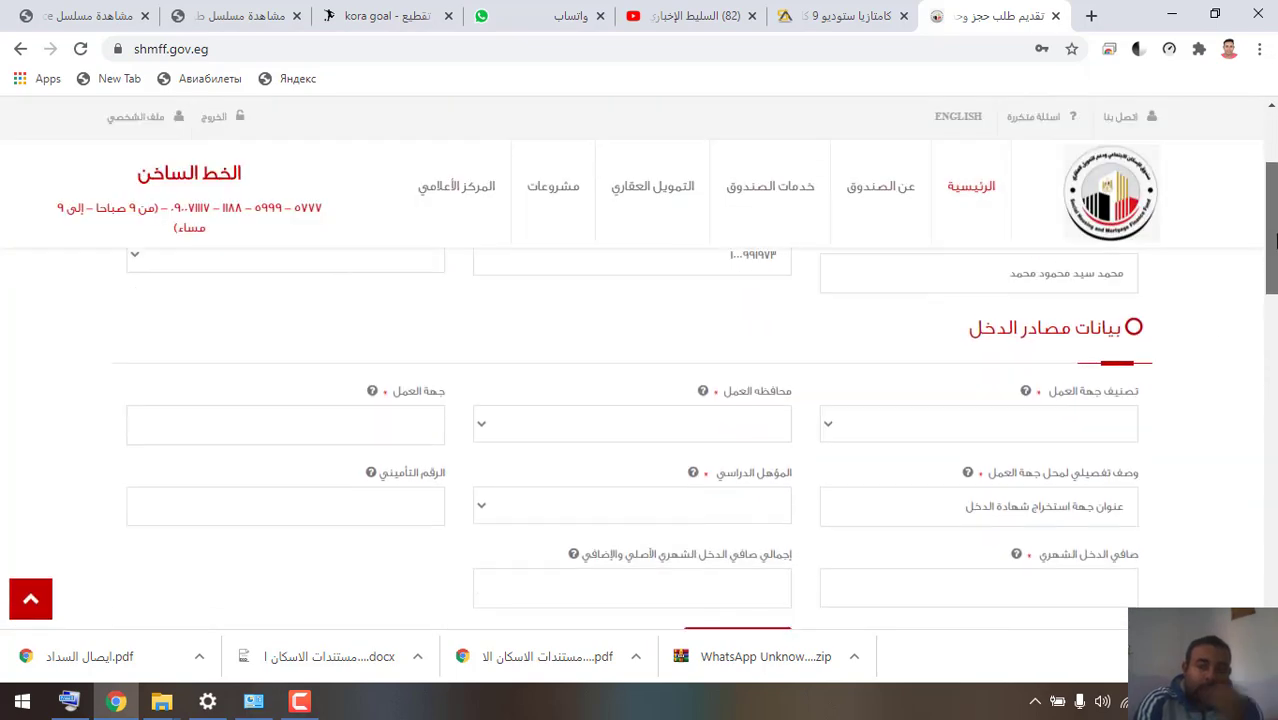
{"action": "scroll", "coordinate": [1274, 263], "scroll_direction": "down", "scroll_amount": 3}
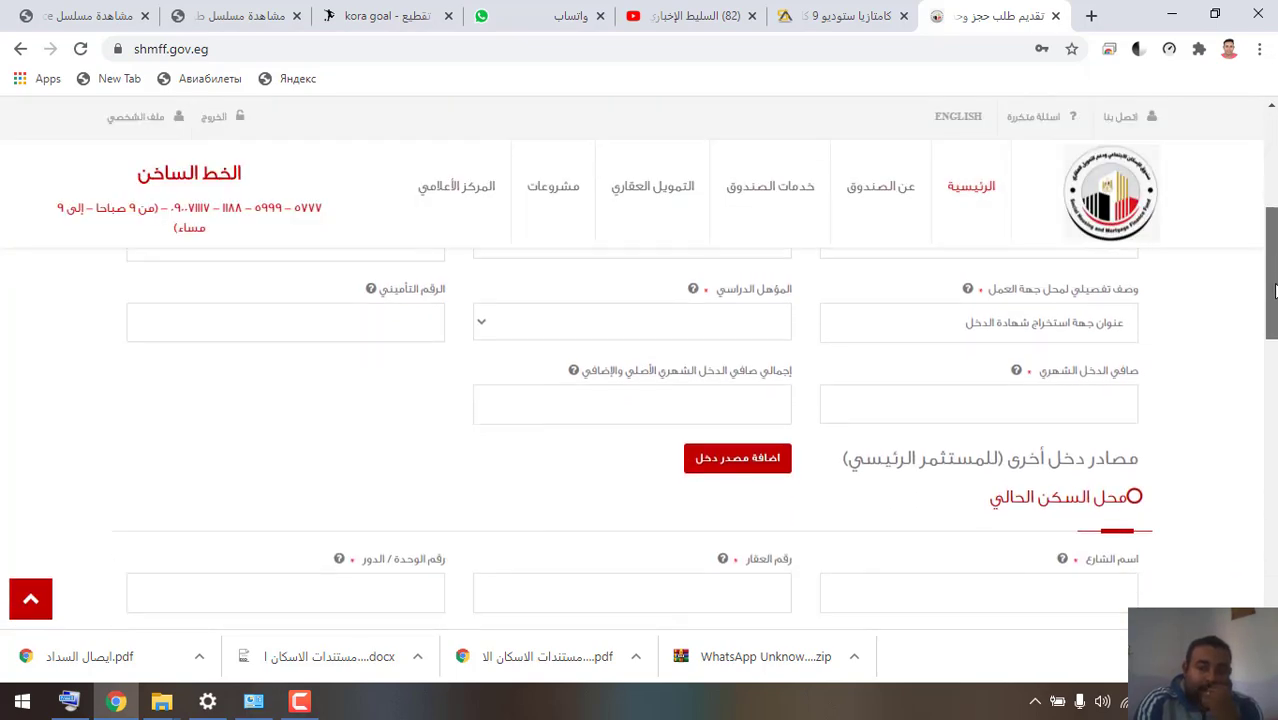
{"action": "left_click_drag", "start_coordinate": [1274, 333], "coordinate": [1272, 486]}
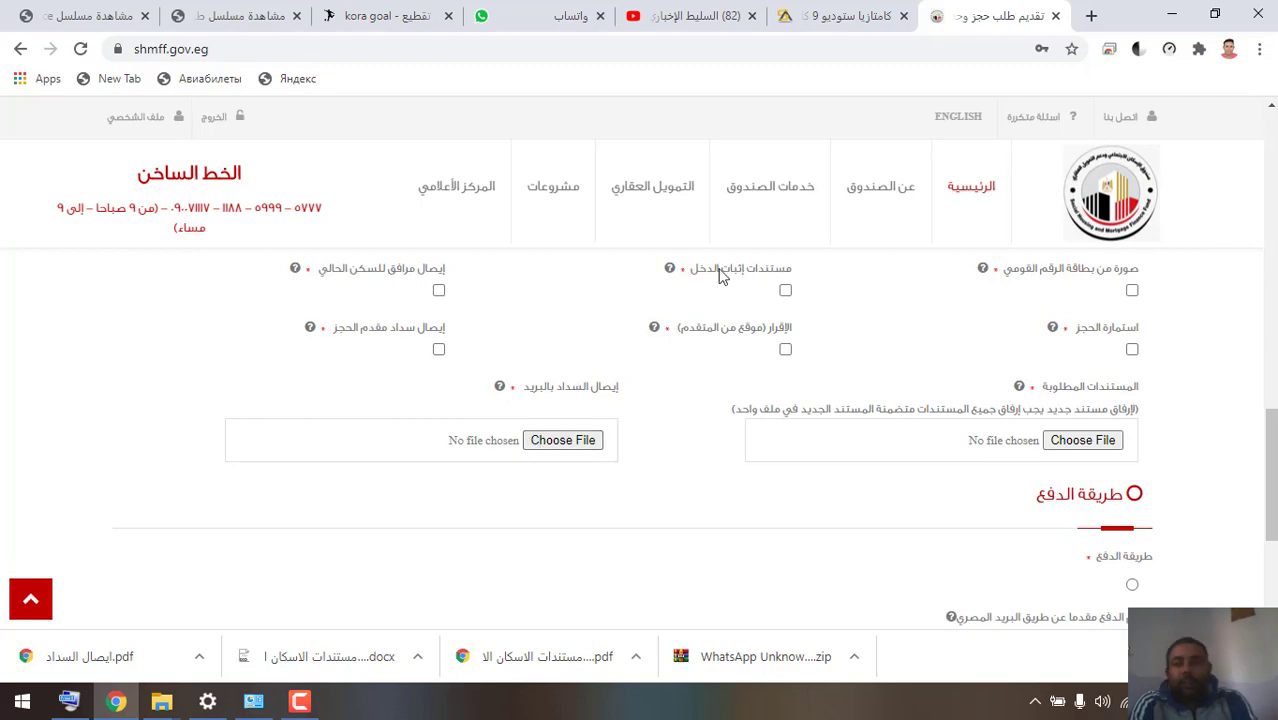
- Minimize Chrome and maximize the WhatsApp images folder window in File Explorer
{"action": "left_click", "coordinate": [1165, 10]}
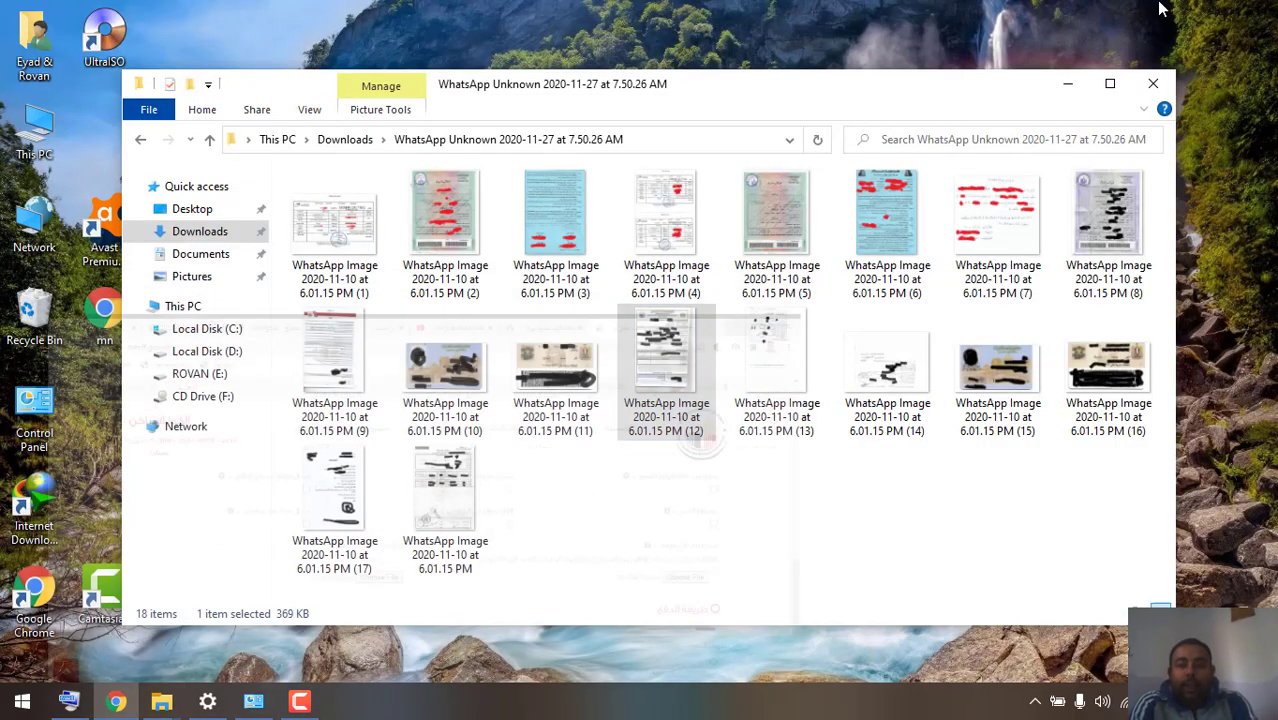
{"action": "left_click", "coordinate": [1099, 91]}
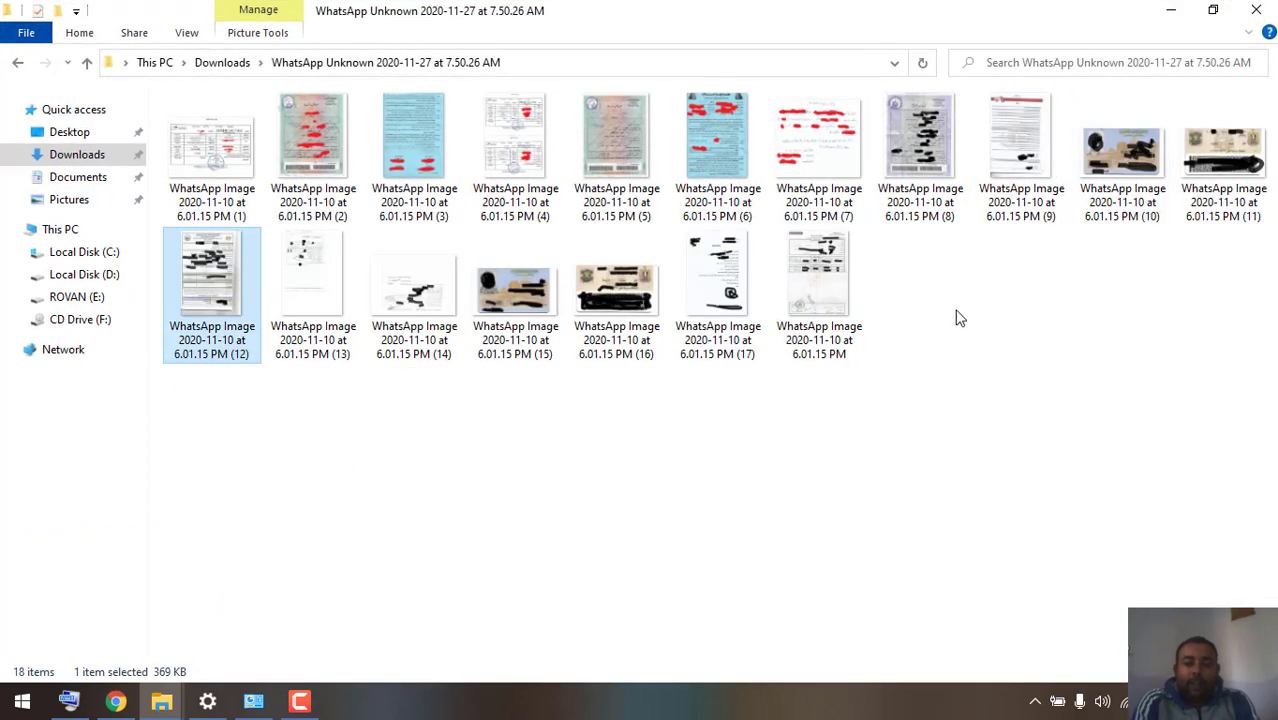
{"action": "right_click", "coordinate": [956, 317]}
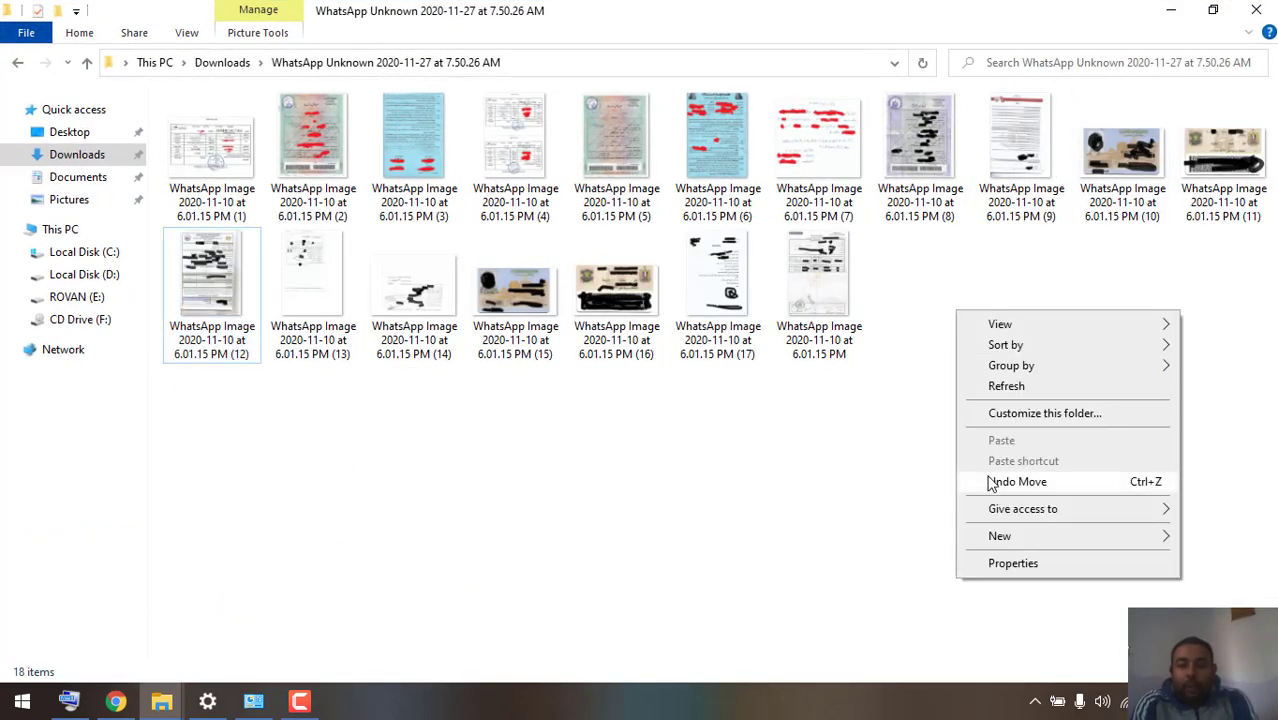
{"action": "mouse_move", "coordinate": [993, 542]}
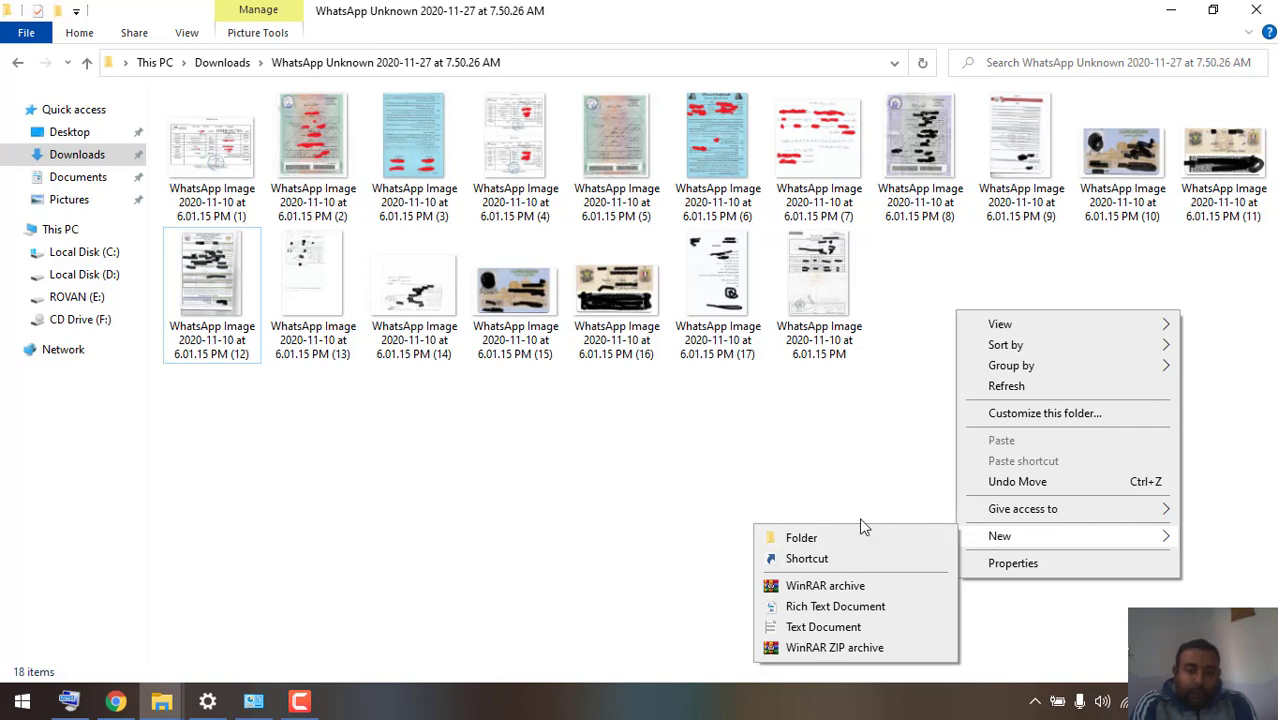
{"action": "left_click", "coordinate": [829, 497]}
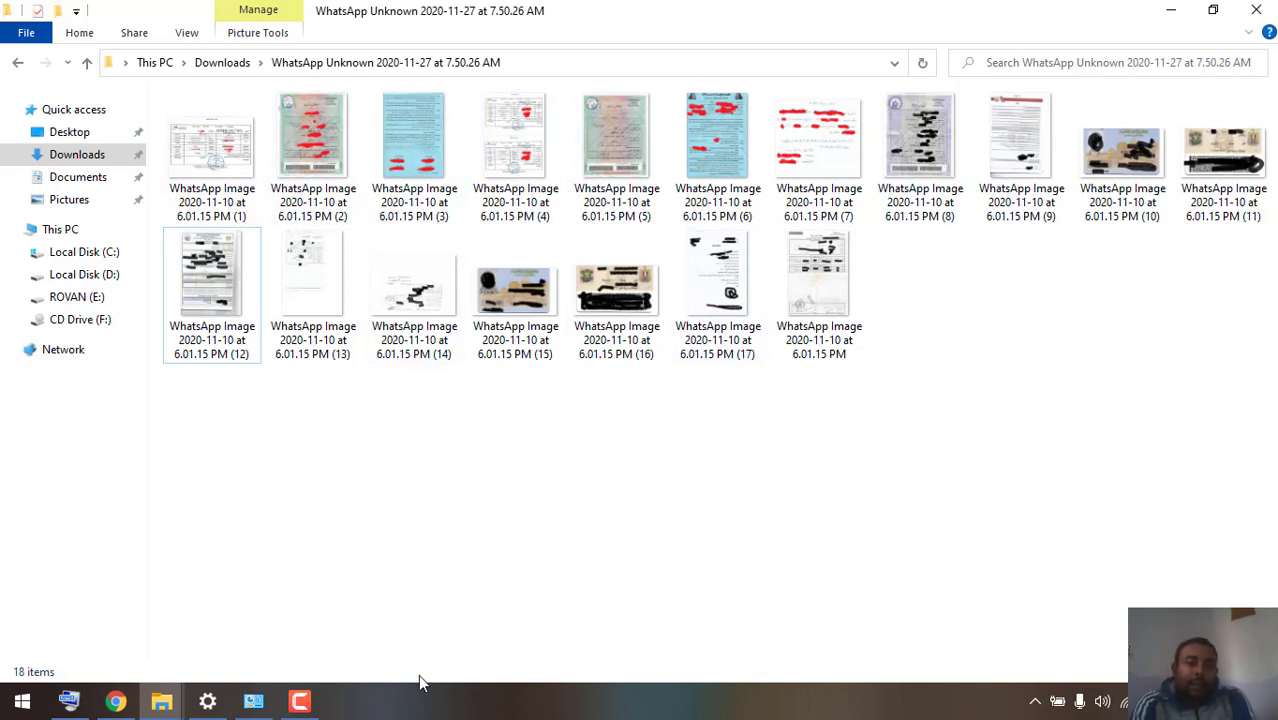
{"action": "left_click", "coordinate": [117, 704]}
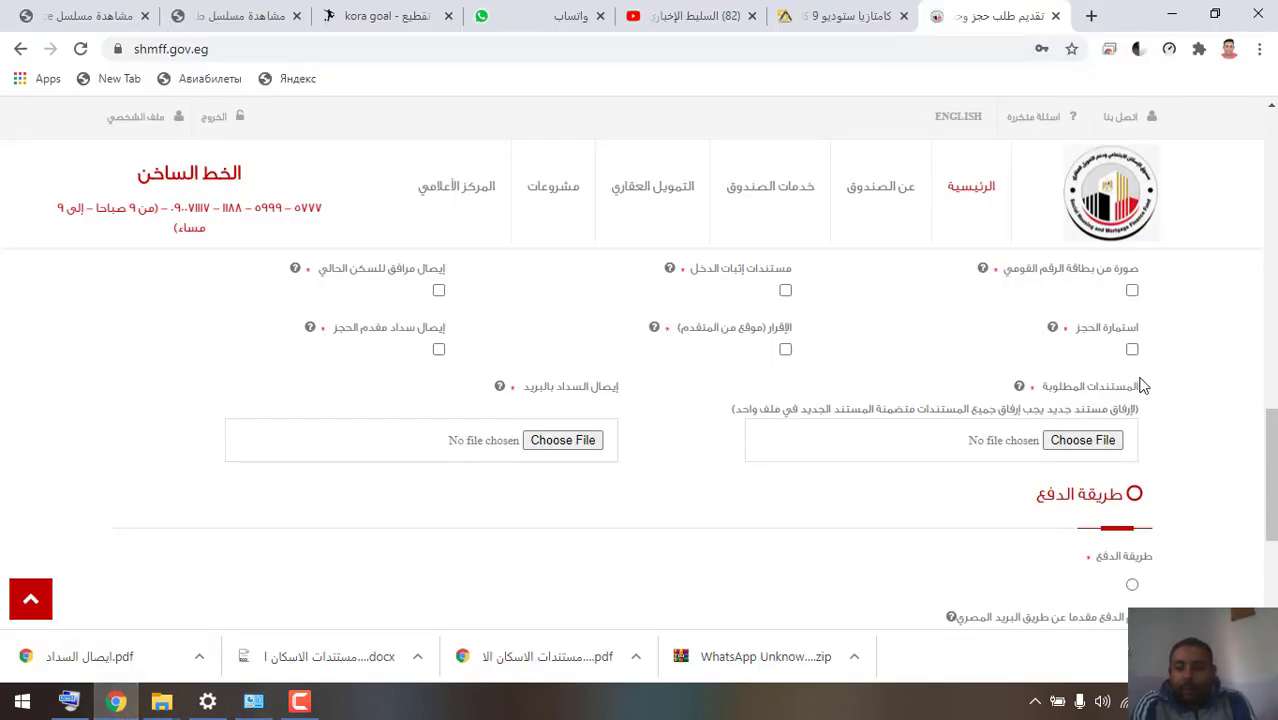
{"action": "scroll", "coordinate": [1270, 458], "scroll_direction": "up", "scroll_amount": 1}
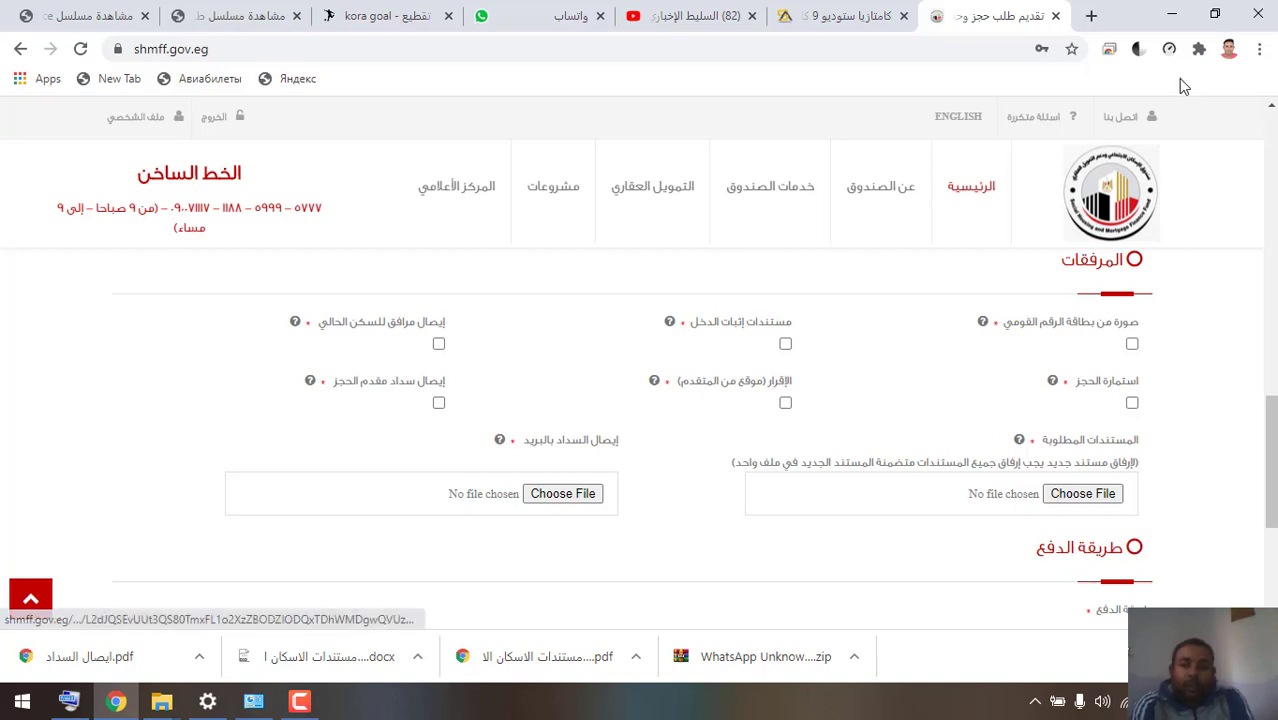
{"action": "left_click", "coordinate": [1181, 15]}
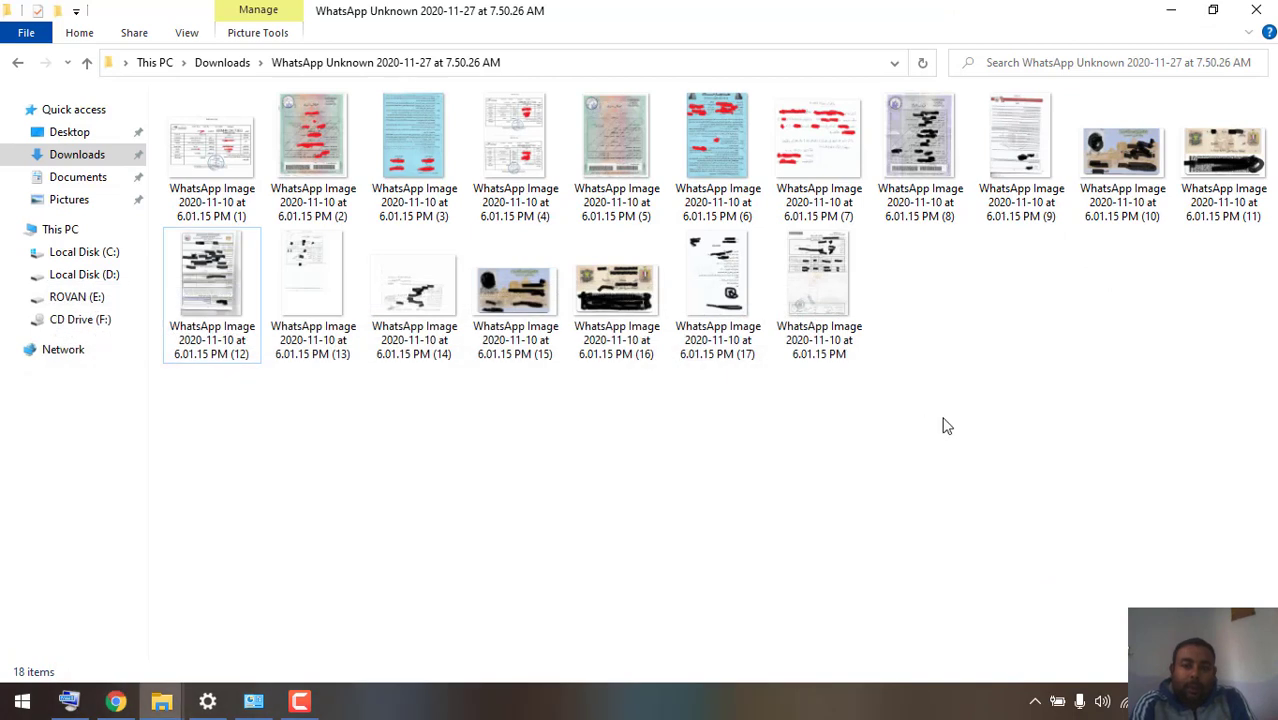
- Restore down the Explorer window and create 'New folder' on the desktop via New > Folder
{"action": "right_click", "coordinate": [954, 341]}
{"action": "mouse_move", "coordinate": [1045, 556]}
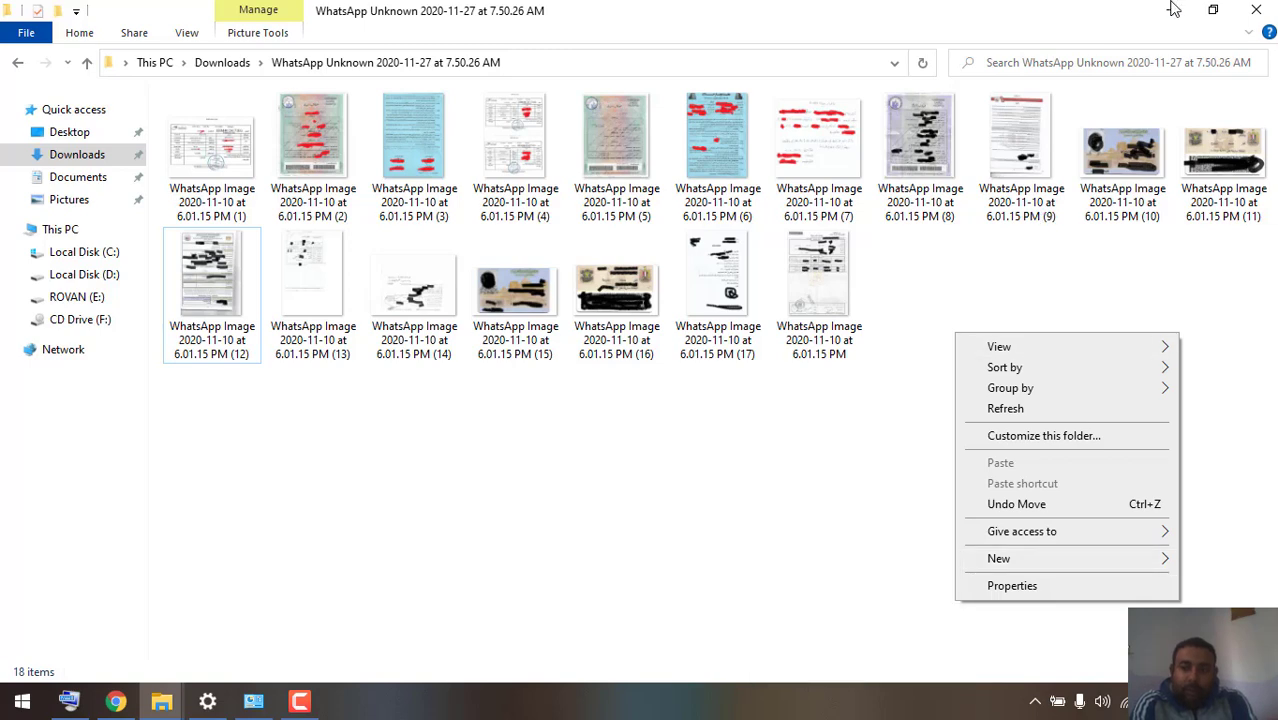
{"action": "left_click", "coordinate": [1210, 11]}
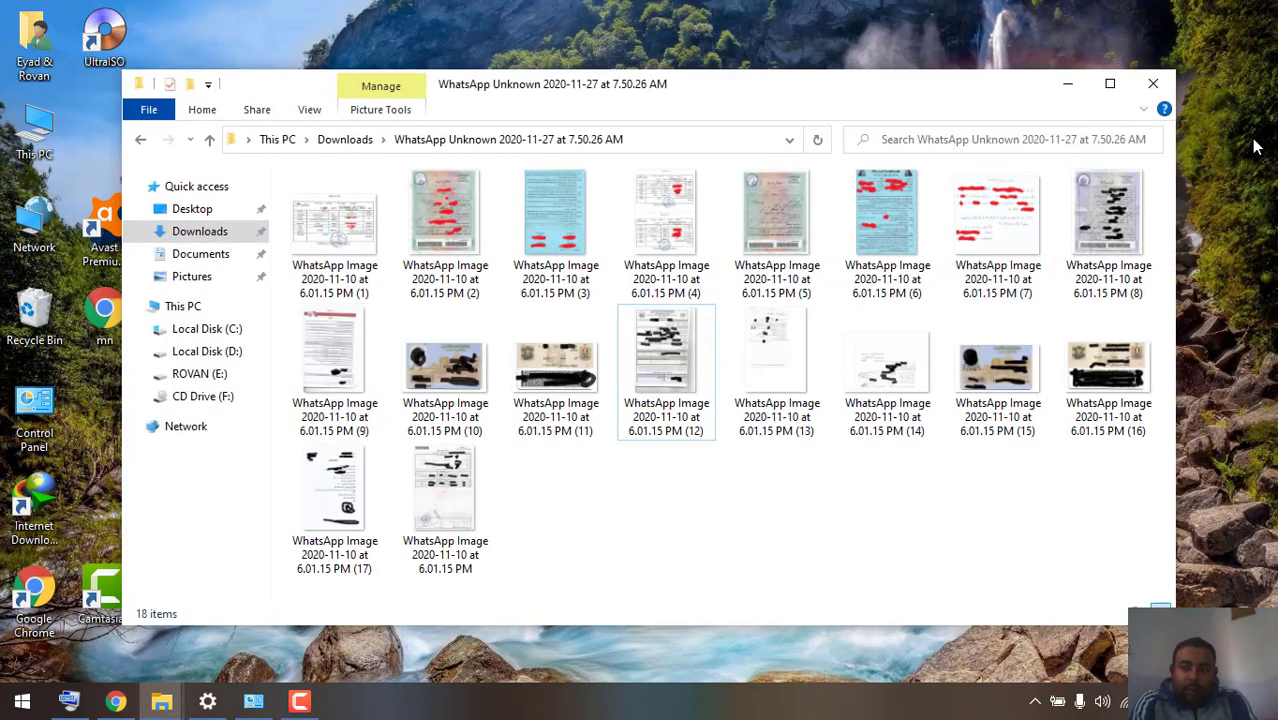
{"action": "right_click", "coordinate": [1240, 130]}
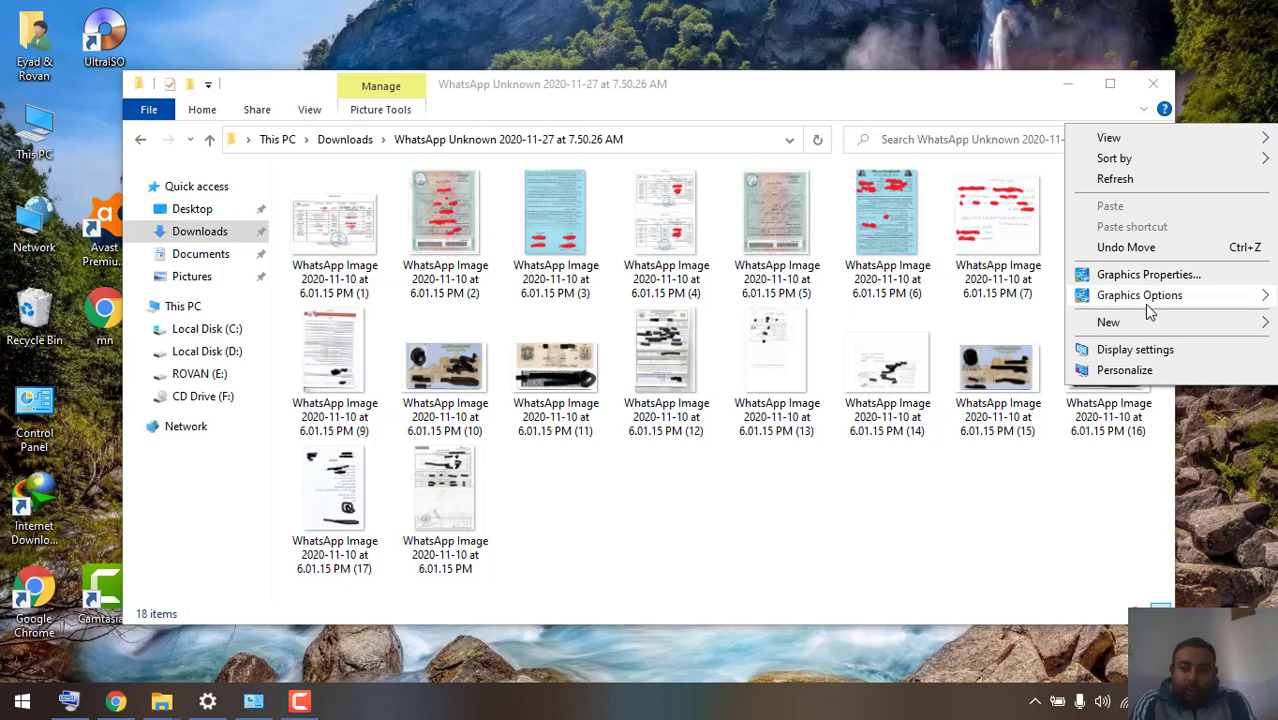
{"action": "mouse_move", "coordinate": [1145, 322]}
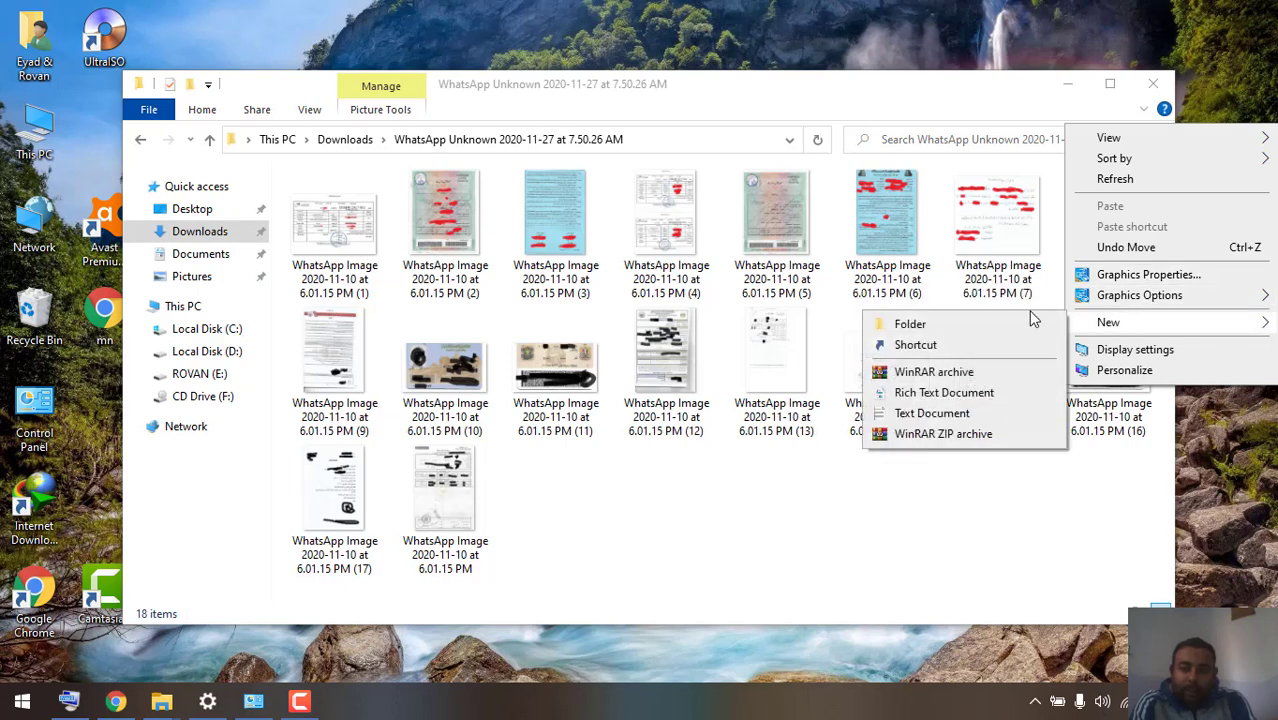
{"action": "left_click", "coordinate": [978, 322]}
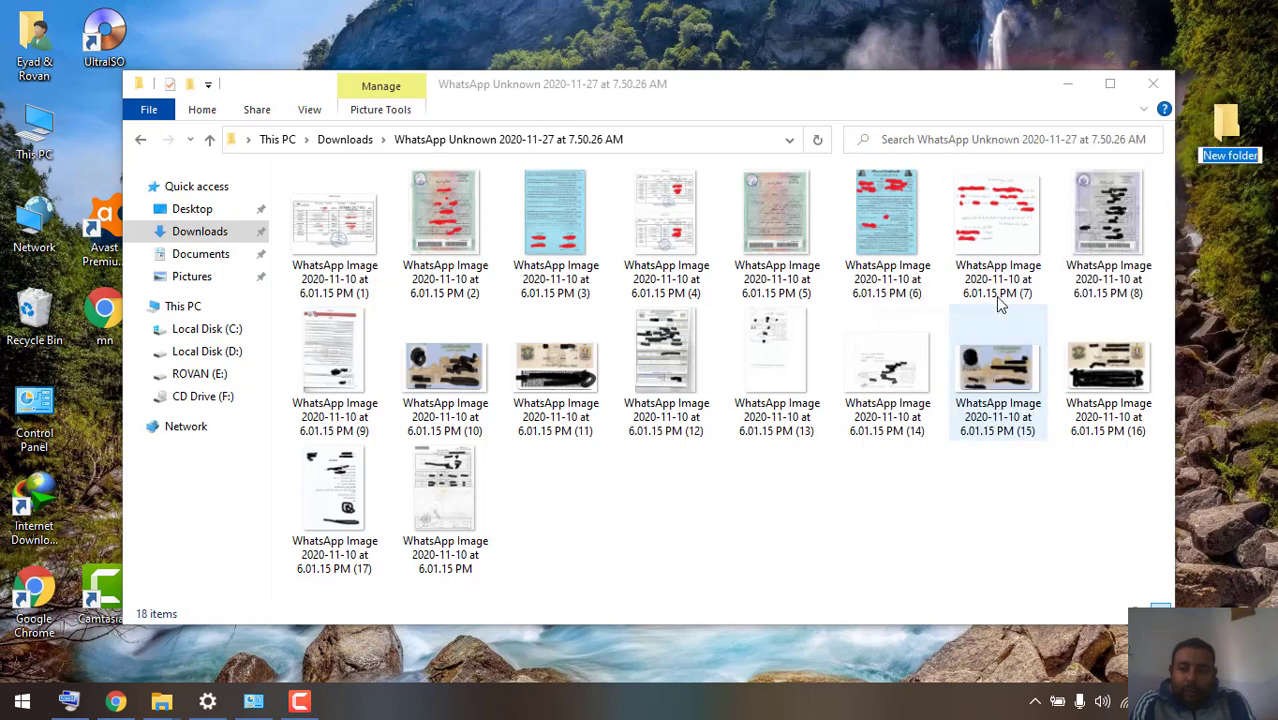
- Open 'New folder' and tile it on the left, with the WhatsApp images window on the right
{"action": "double_click", "coordinate": [1240, 120]}
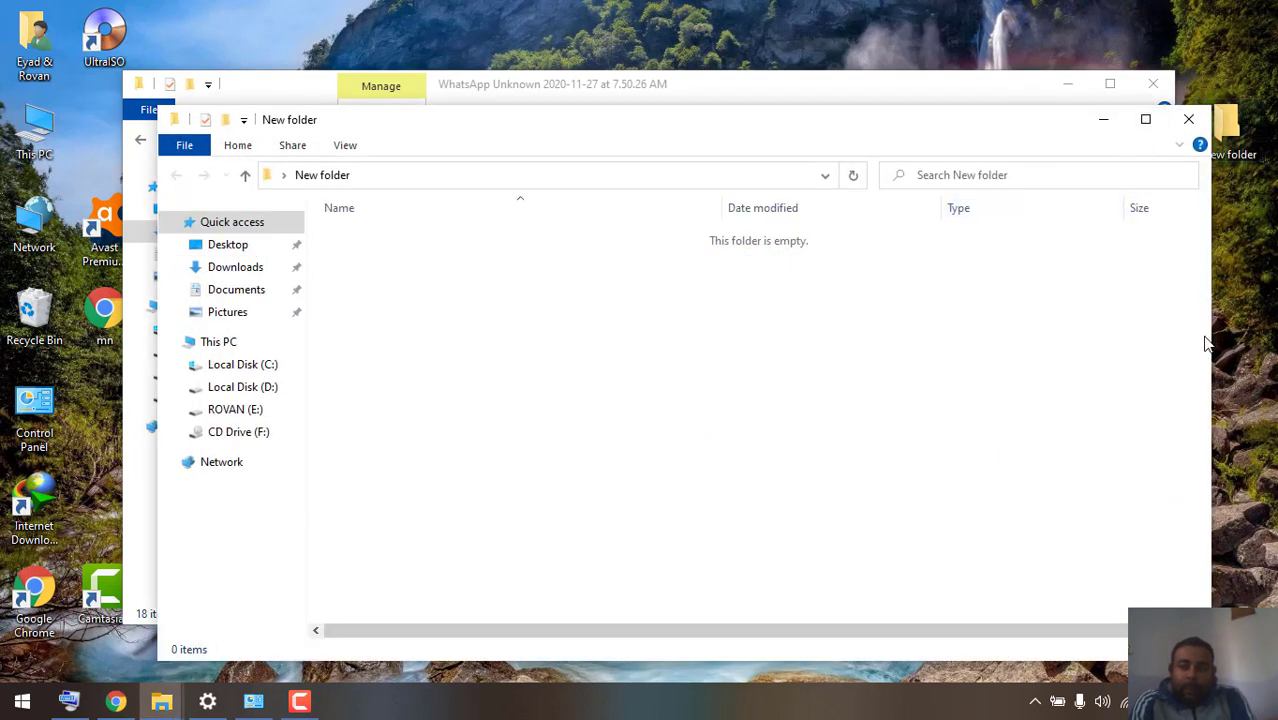
{"action": "left_click_drag", "start_coordinate": [1213, 333], "coordinate": [794, 342]}
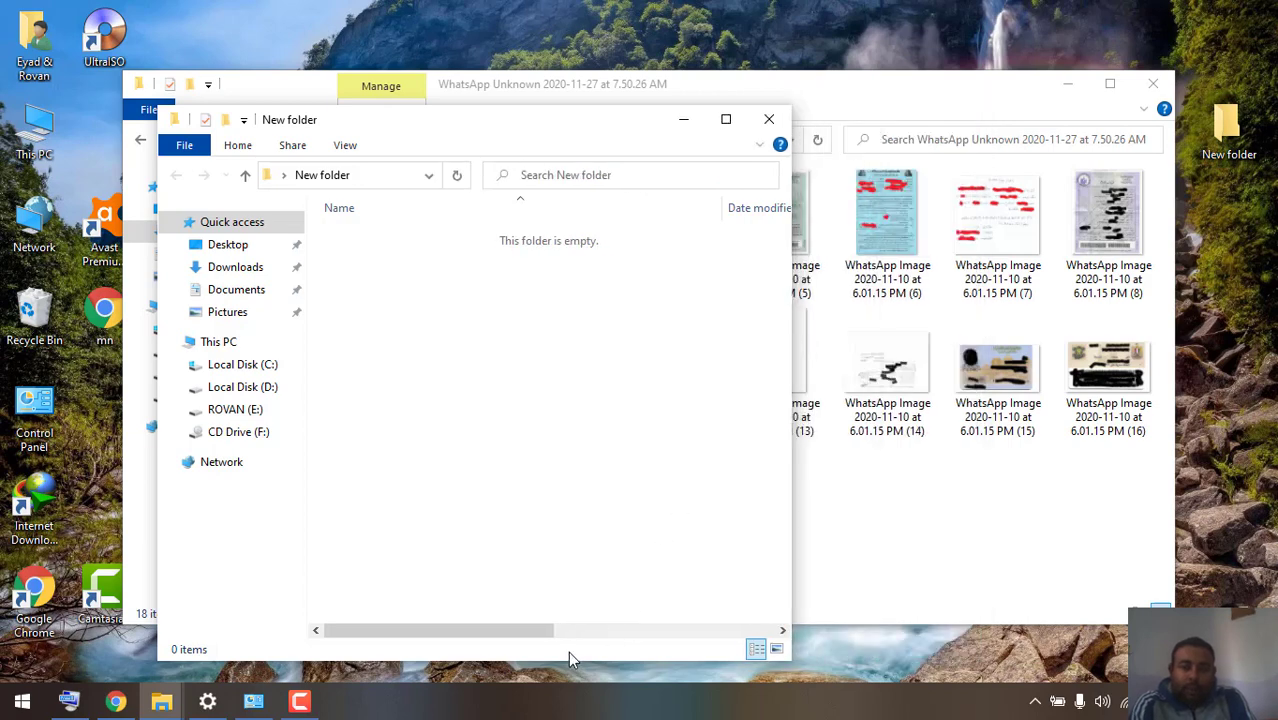
{"action": "left_click_drag", "start_coordinate": [567, 661], "coordinate": [560, 680]}
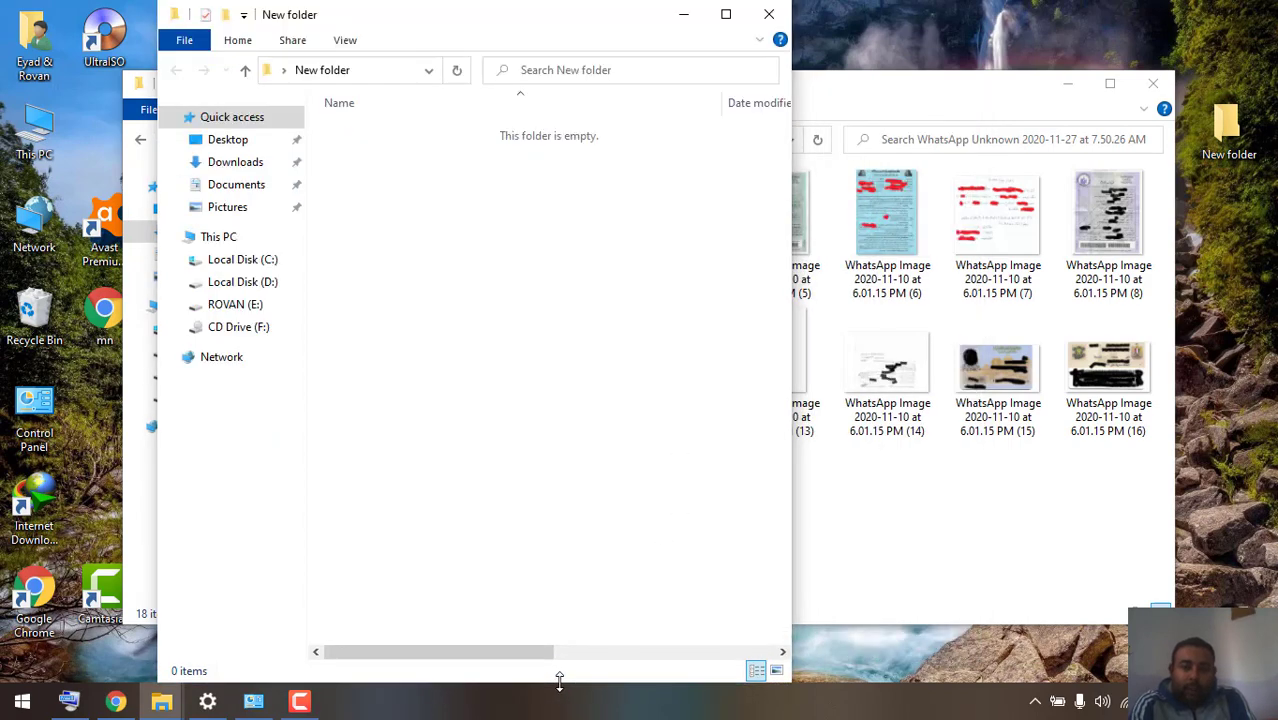
{"action": "left_click_drag", "start_coordinate": [477, 17], "coordinate": [344, 17]}
{"action": "left_click", "coordinate": [733, 91]}
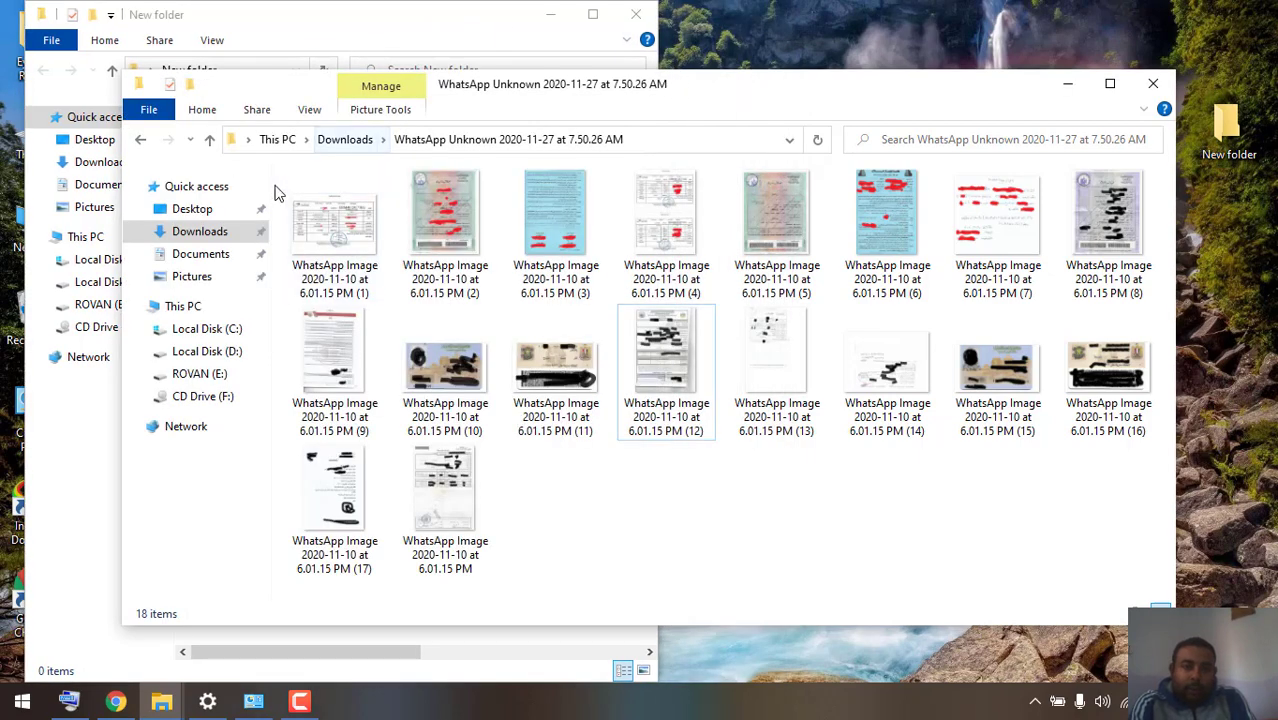
{"action": "left_click_drag", "start_coordinate": [123, 293], "coordinate": [657, 218]}
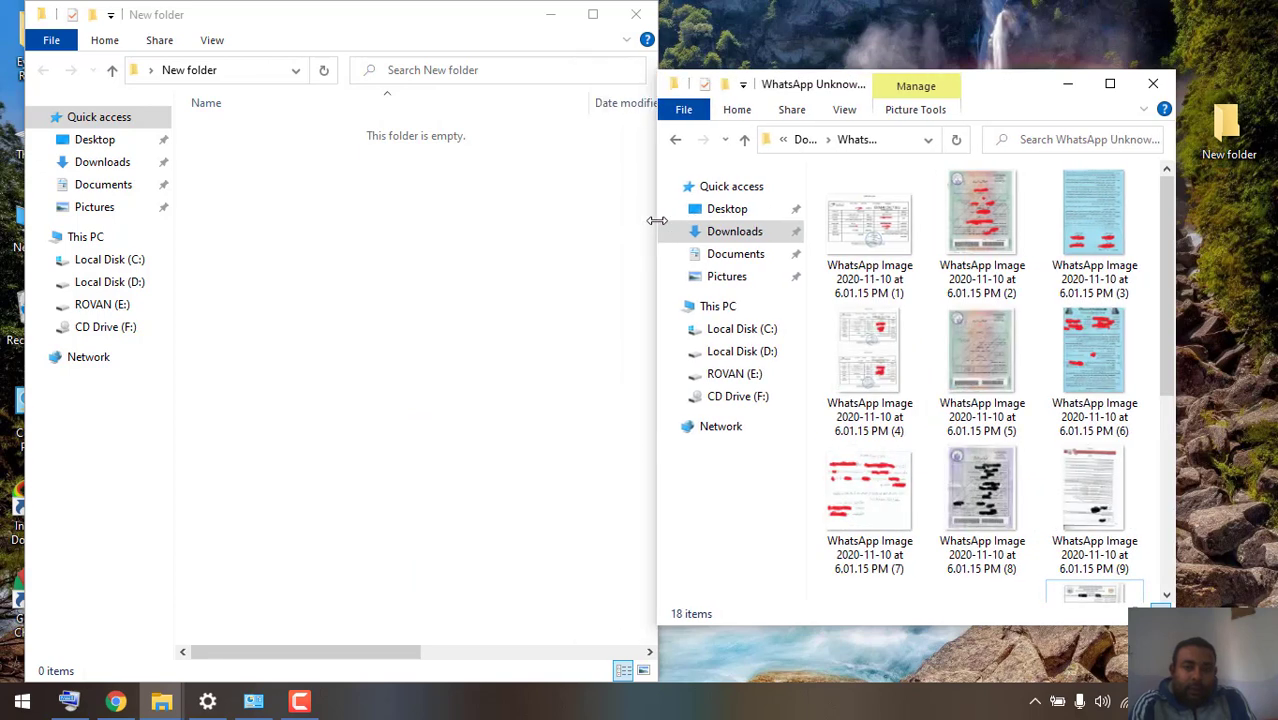
- Move WhatsApp Image (1) into New folder and switch that folder to Large icons view
{"action": "left_click", "coordinate": [899, 233]}
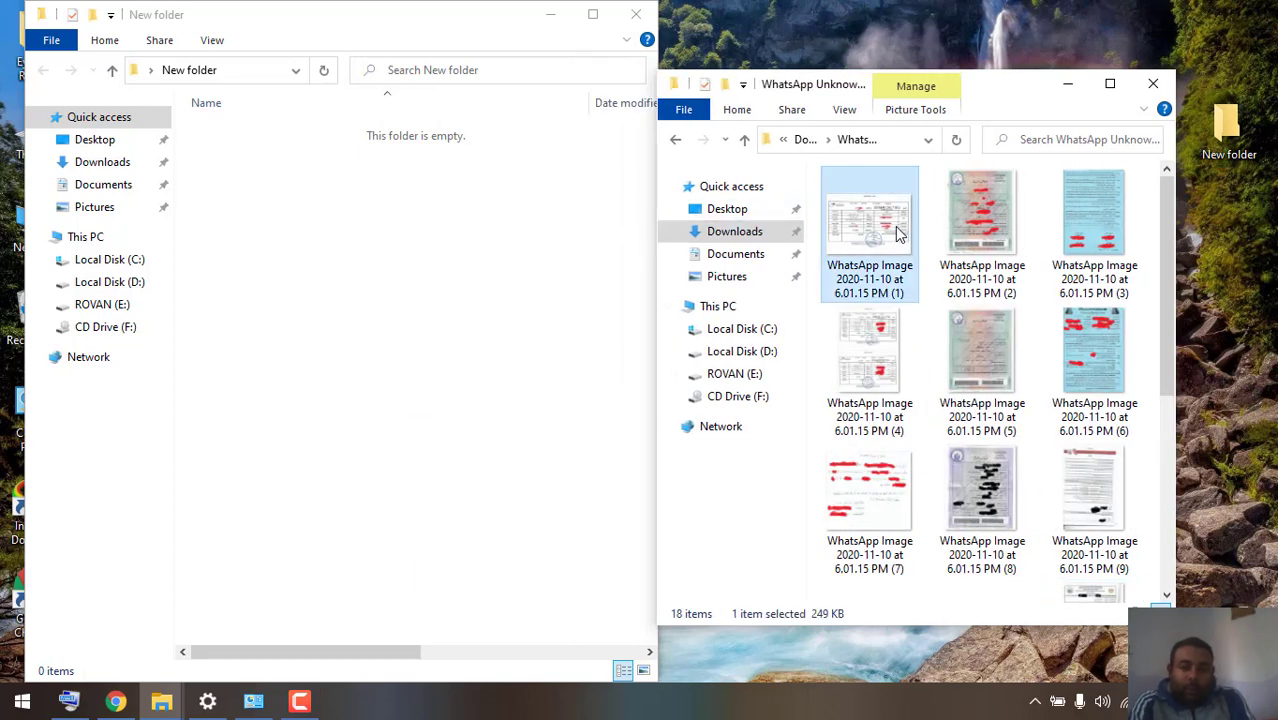
{"action": "left_click_drag", "start_coordinate": [899, 233], "coordinate": [310, 226]}
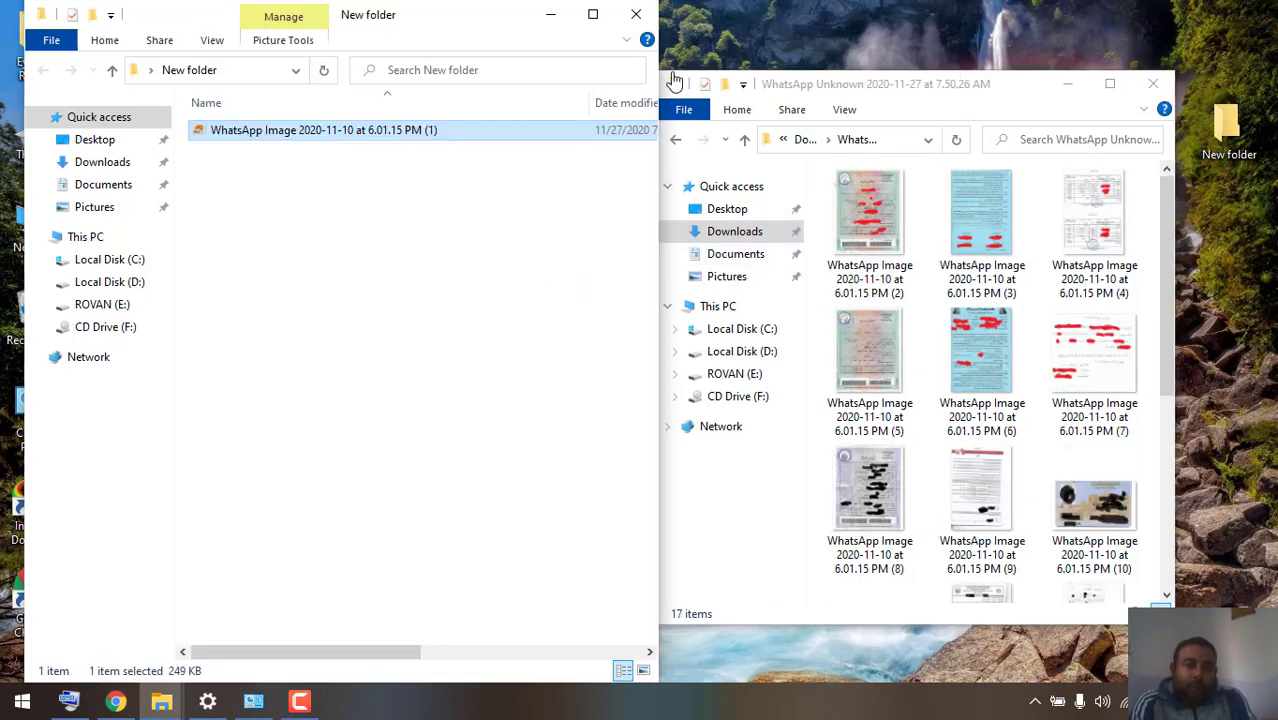
{"action": "left_click", "coordinate": [497, 222]}
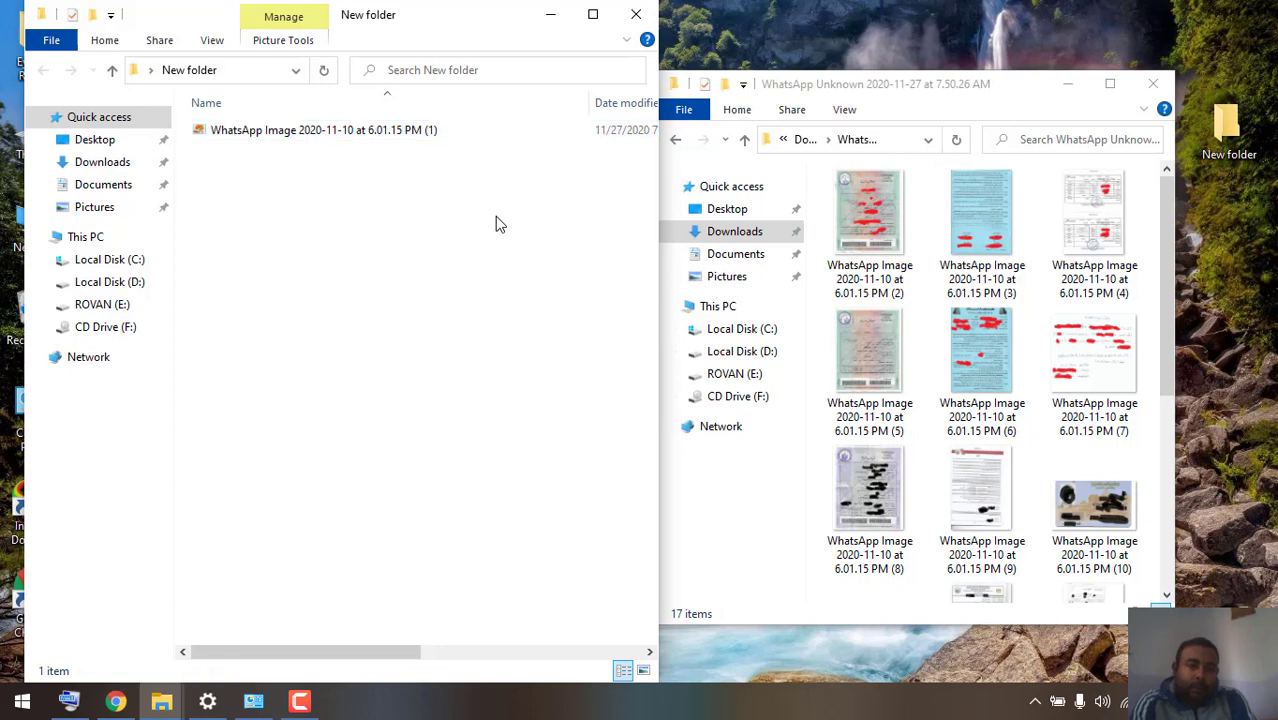
{"action": "right_click", "coordinate": [499, 224]}
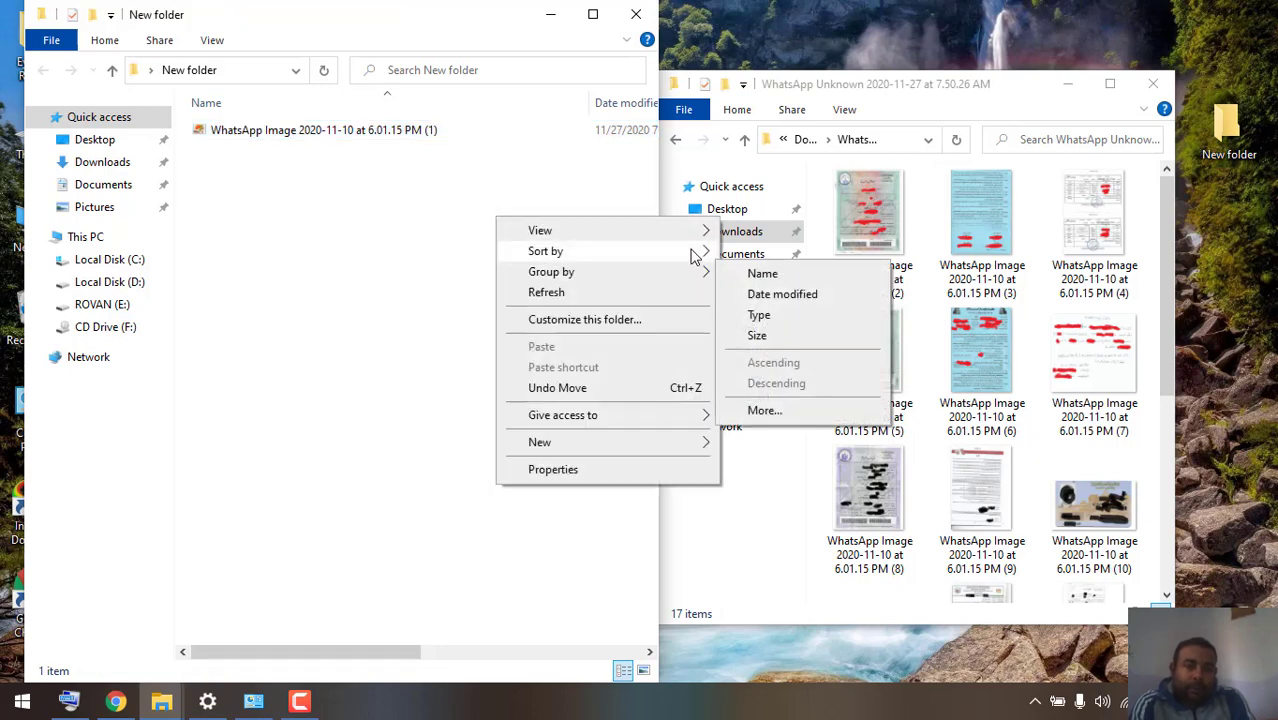
{"action": "mouse_move", "coordinate": [700, 231]}
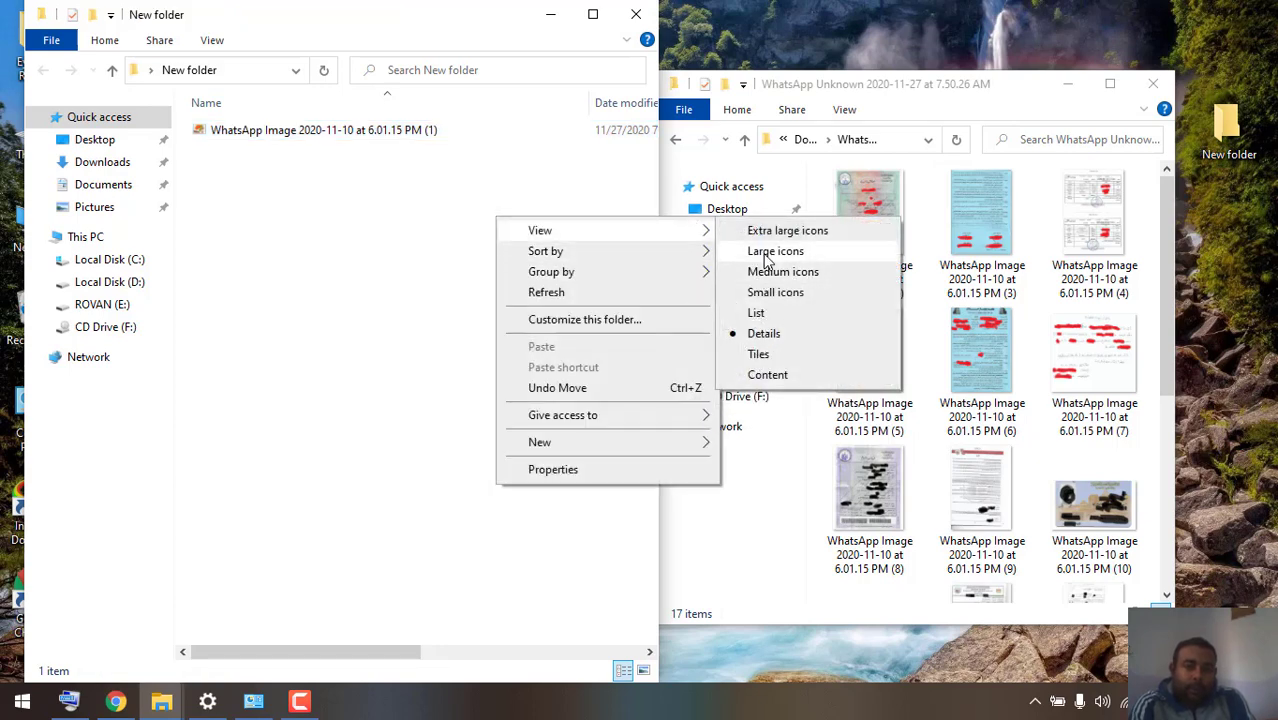
{"action": "left_click", "coordinate": [766, 254]}
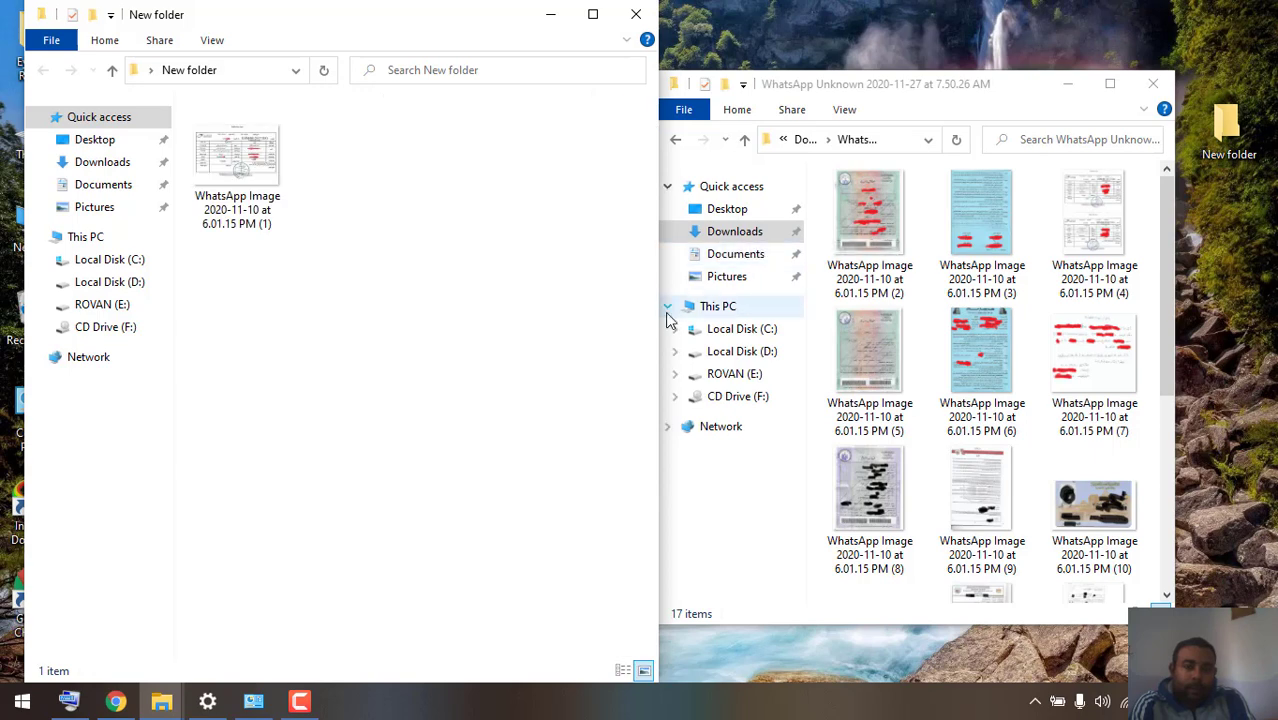
{"action": "left_click_drag", "start_coordinate": [659, 311], "coordinate": [447, 343]}
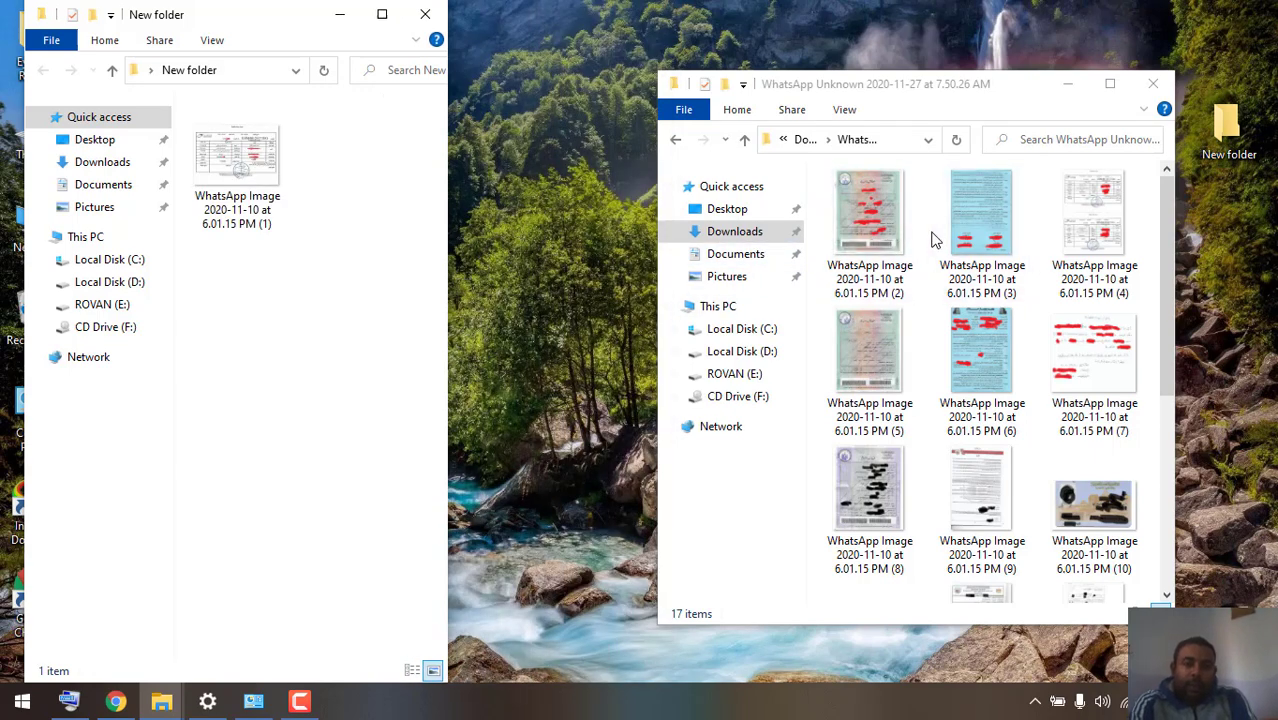
- Move WhatsApp Images (2), (3) and (4) into New folder
{"action": "left_click", "coordinate": [886, 222]}
{"action": "left_click_drag", "start_coordinate": [886, 222], "coordinate": [270, 356]}
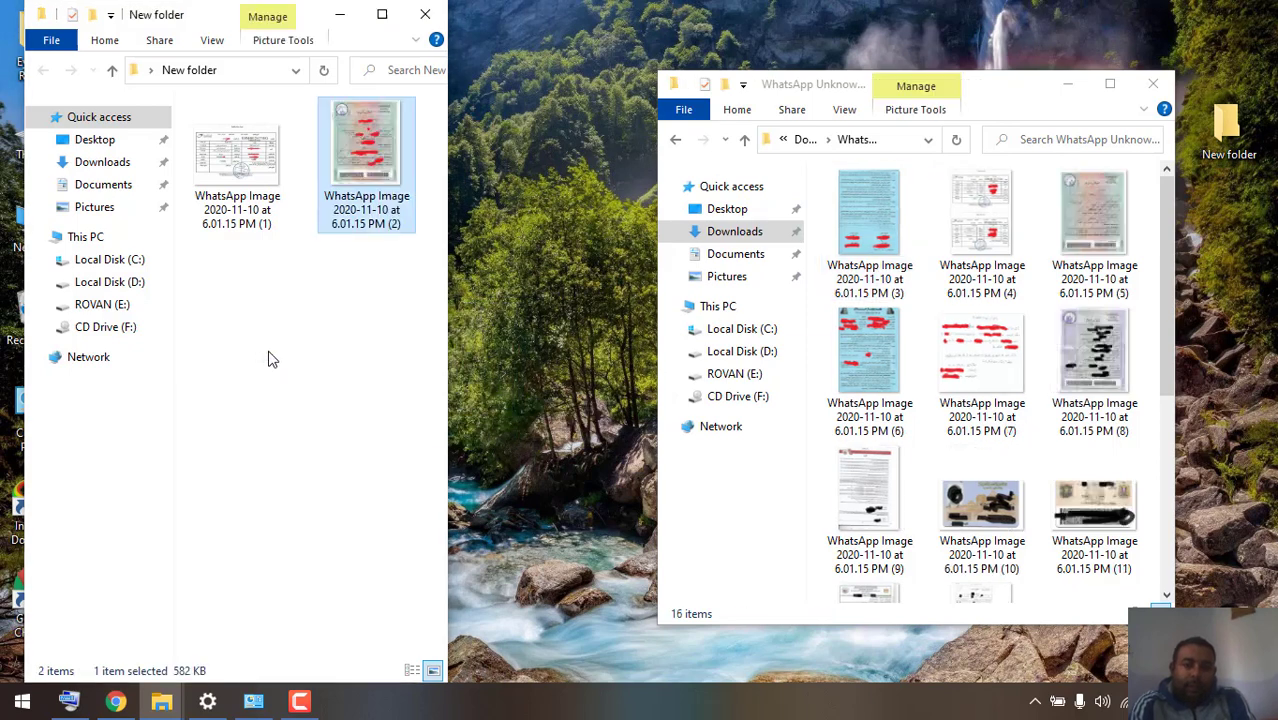
{"action": "left_click_drag", "start_coordinate": [866, 227], "coordinate": [197, 393]}
{"action": "left_click_drag", "start_coordinate": [866, 225], "coordinate": [372, 420]}
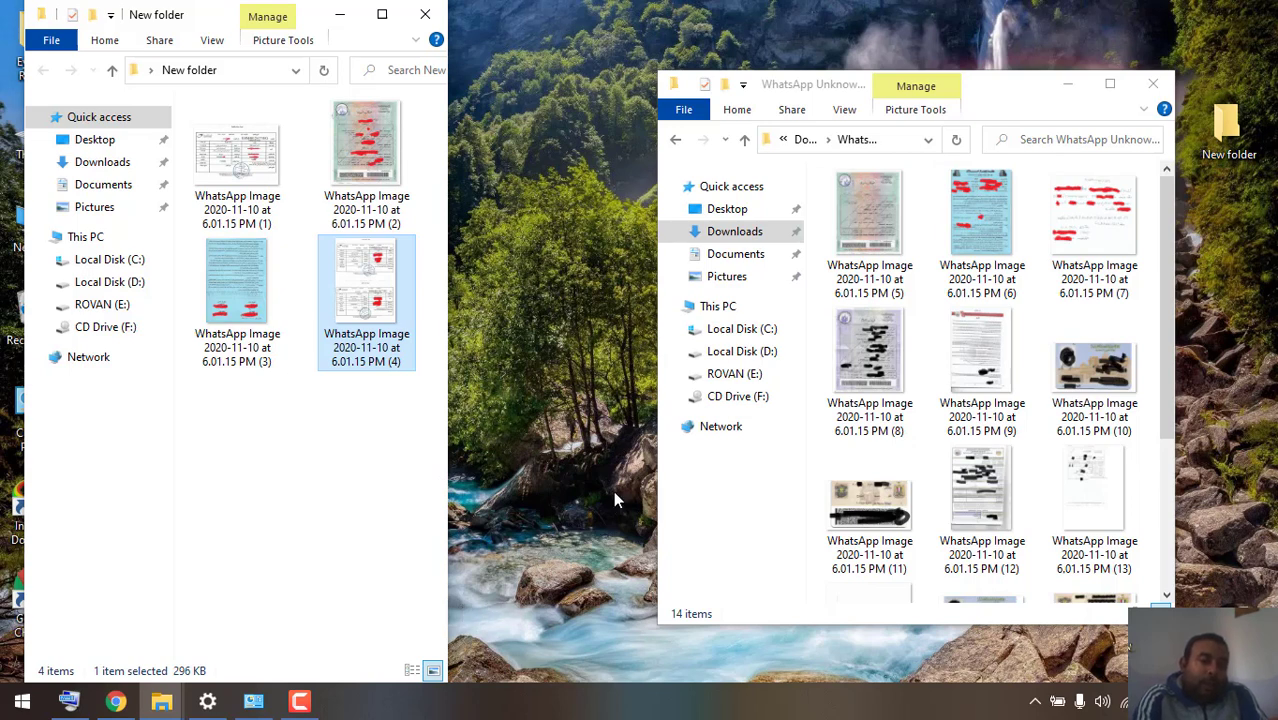
{"action": "left_click", "coordinate": [488, 595]}
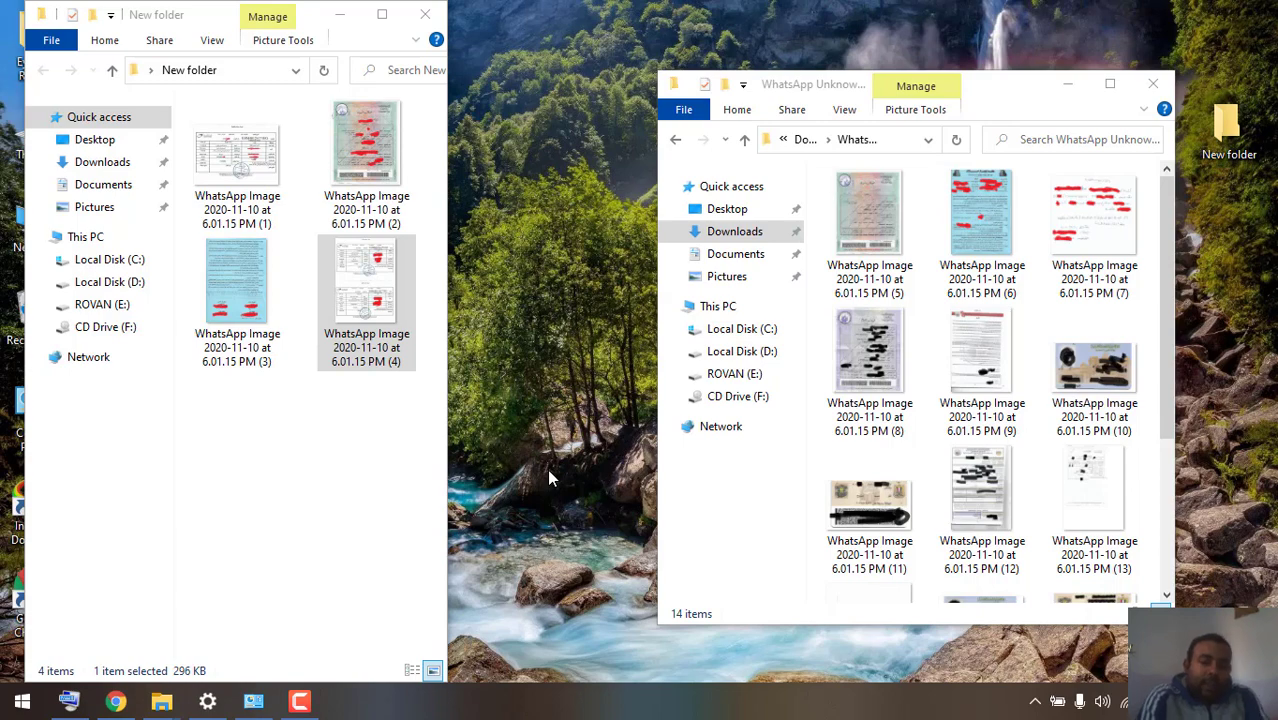
- Clear away the File Explorer windows and bring back the shmff.gov.eg form, scrolled up to the income section
{"action": "key", "text": "super+d"}
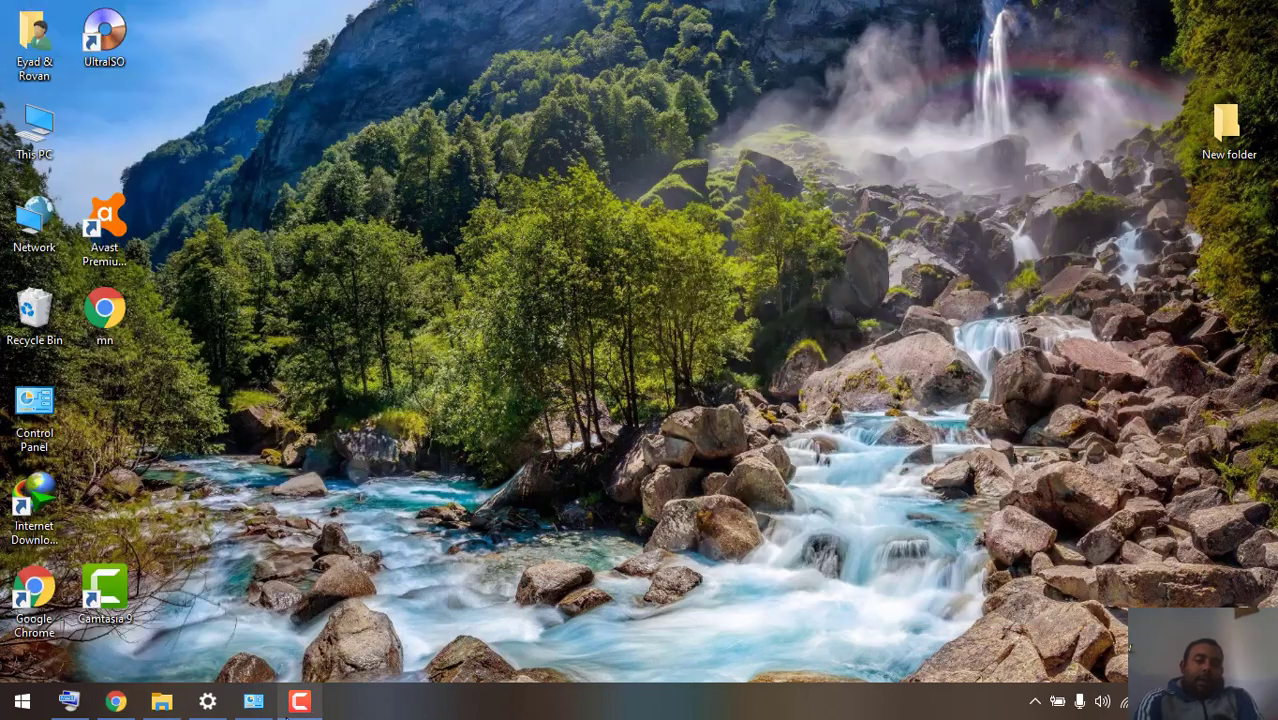
{"action": "left_click", "coordinate": [303, 701]}
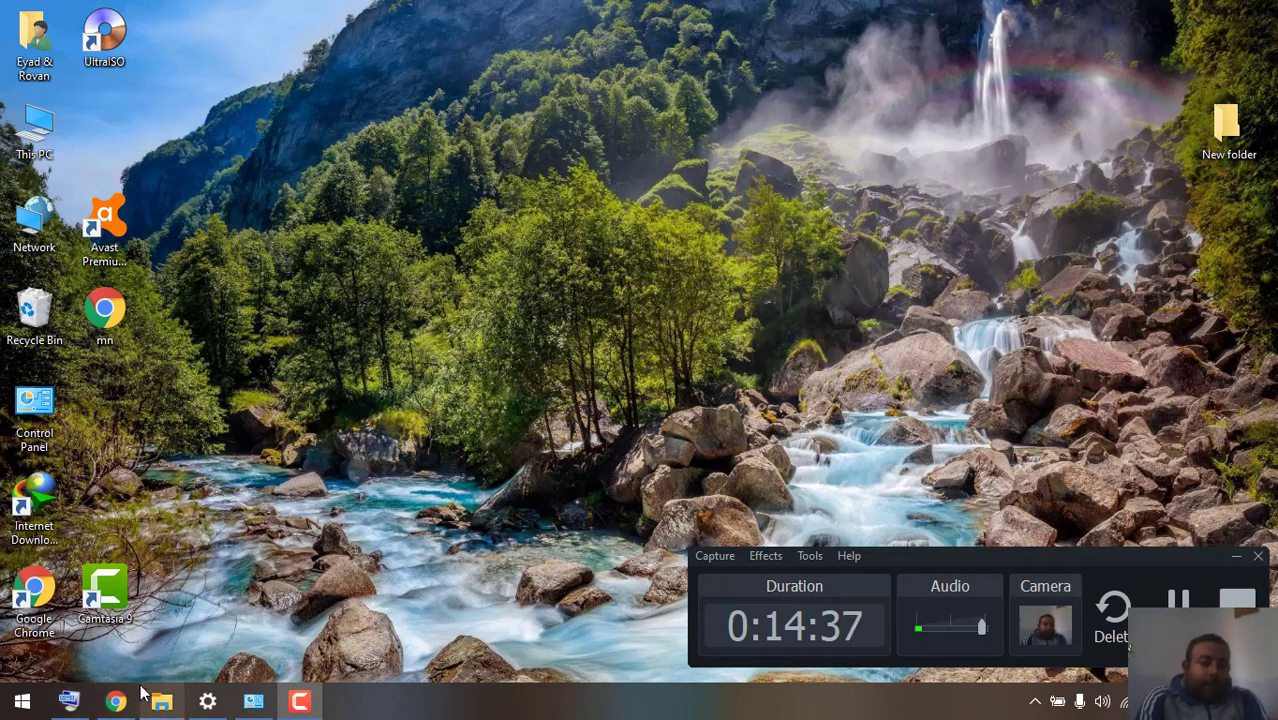
{"action": "left_click", "coordinate": [116, 701]}
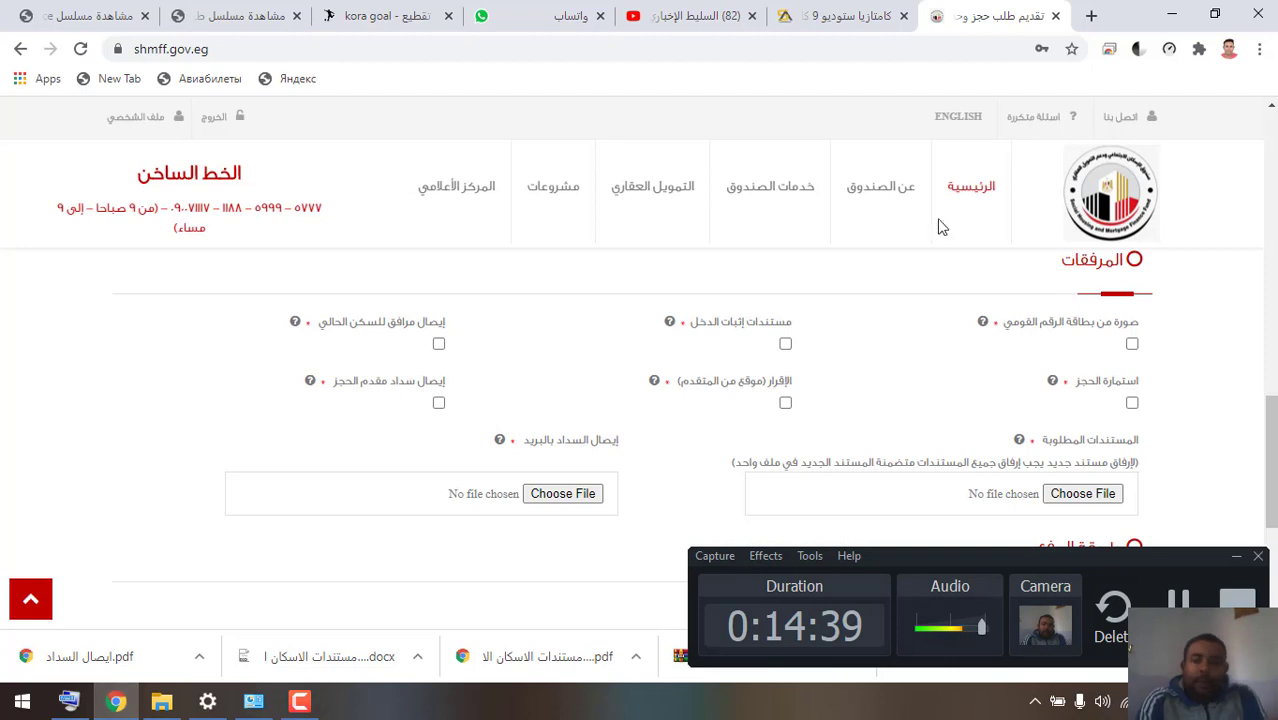
{"action": "scroll", "coordinate": [1272, 428], "scroll_direction": "up", "scroll_amount": 6}
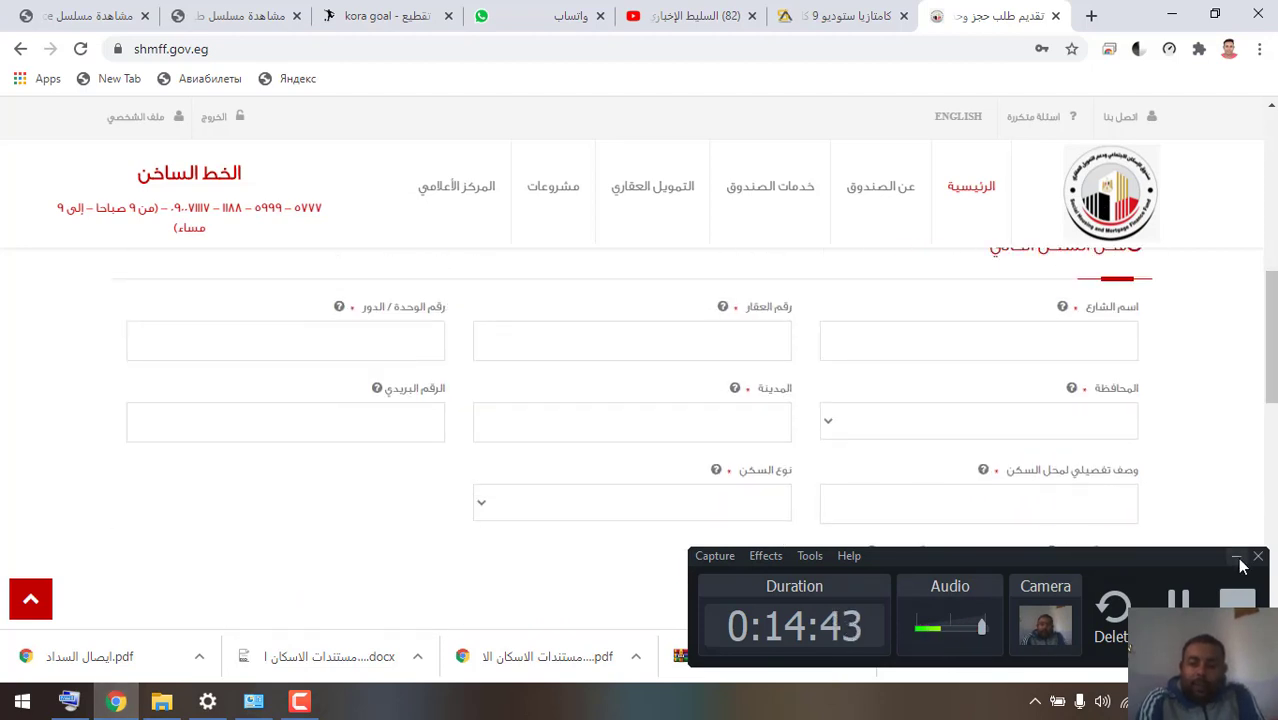
{"action": "left_click", "coordinate": [1237, 557]}
{"action": "scroll", "coordinate": [1272, 328], "scroll_direction": "up", "scroll_amount": 2}
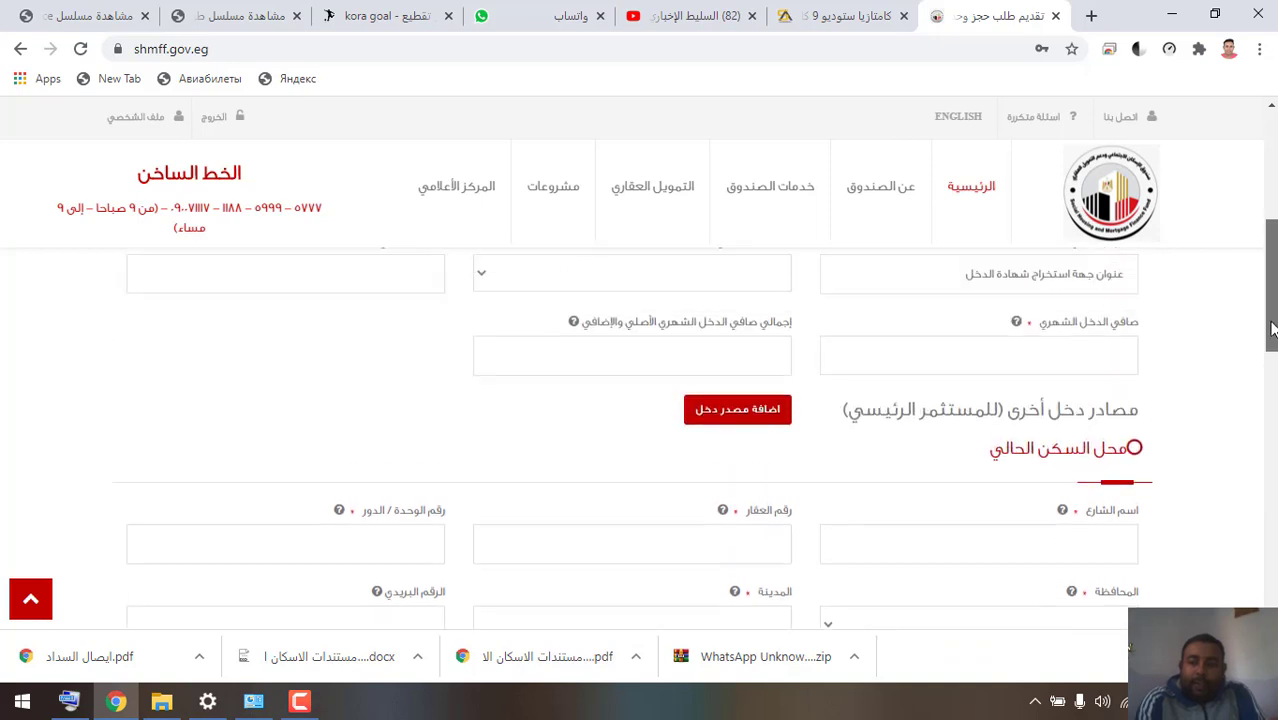